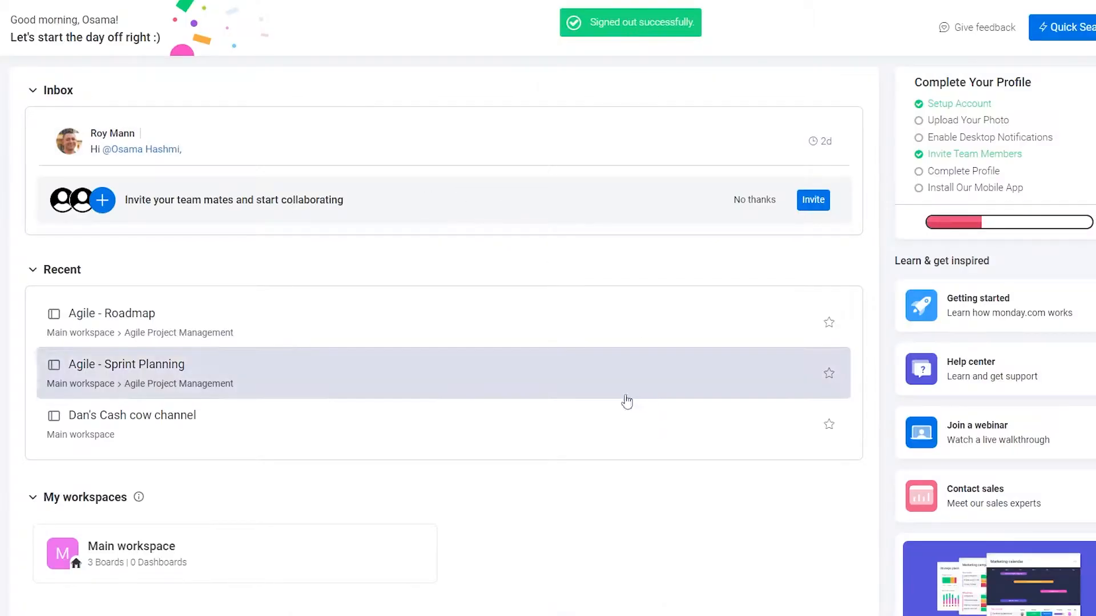
scroll(478, 306, down, 1)
scroll(428, 308, down, 2)
scroll(440, 252, up, 3)
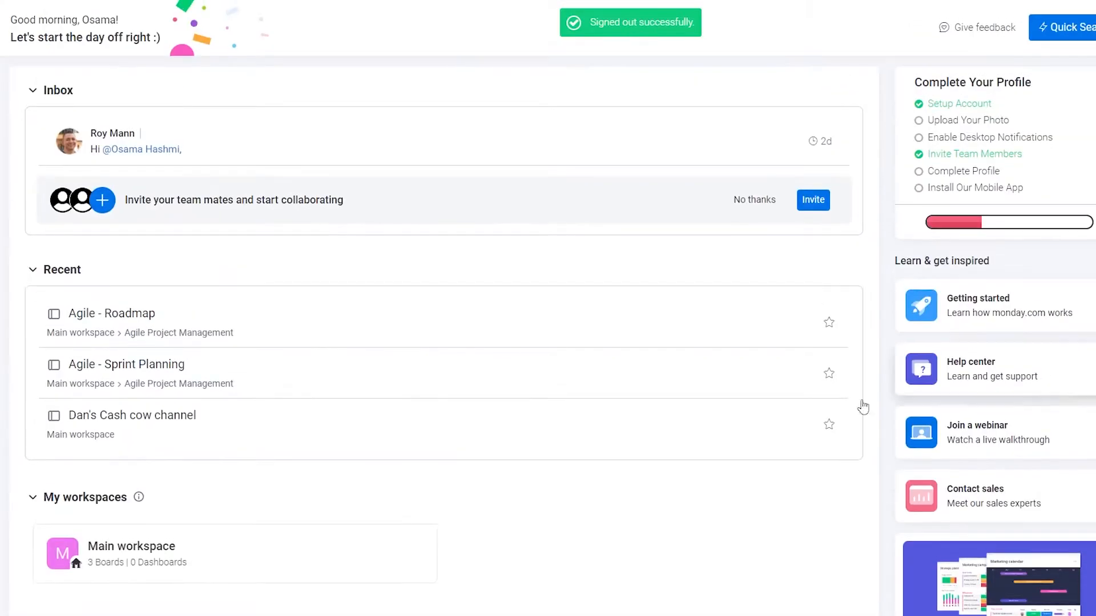
scroll(350, 120, down, 2)
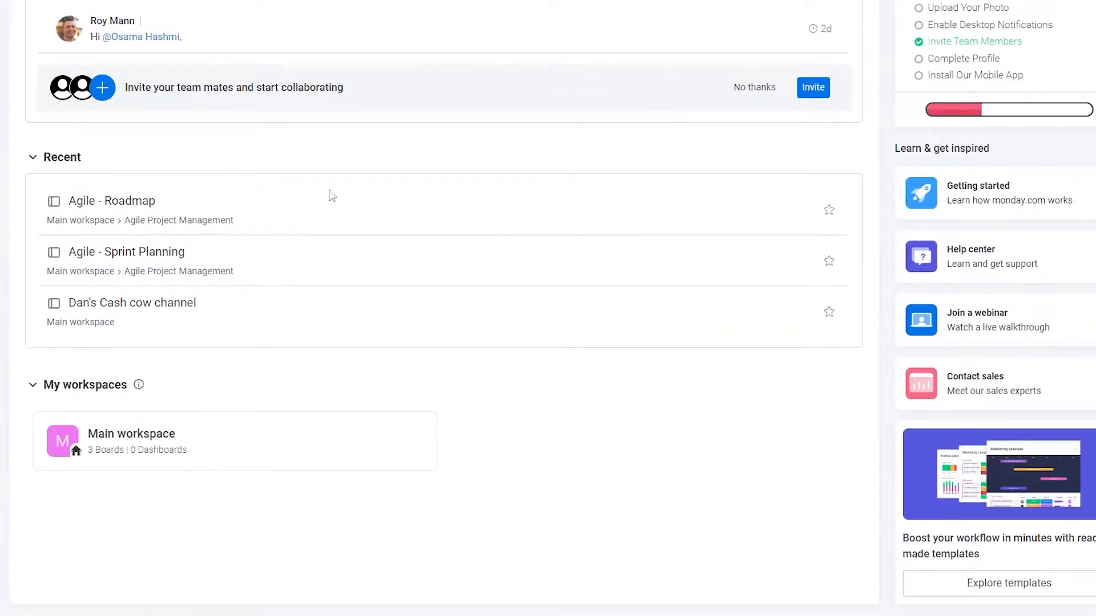
scroll(285, 188, up, 2)
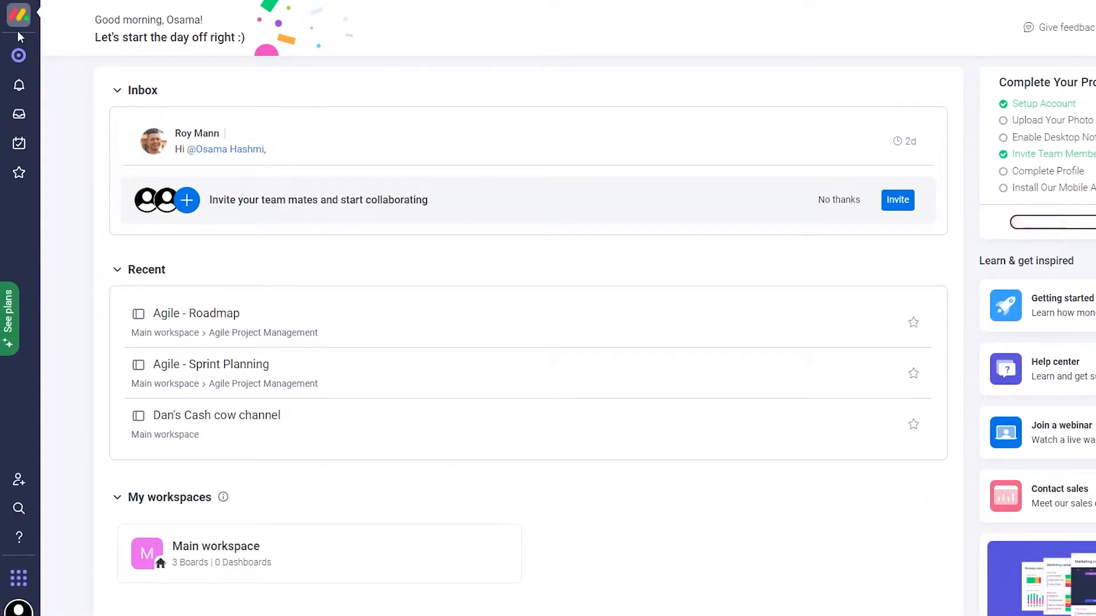
- Open the Main workspace in work management and collapse its Agile Project Management folder
click(20, 64)
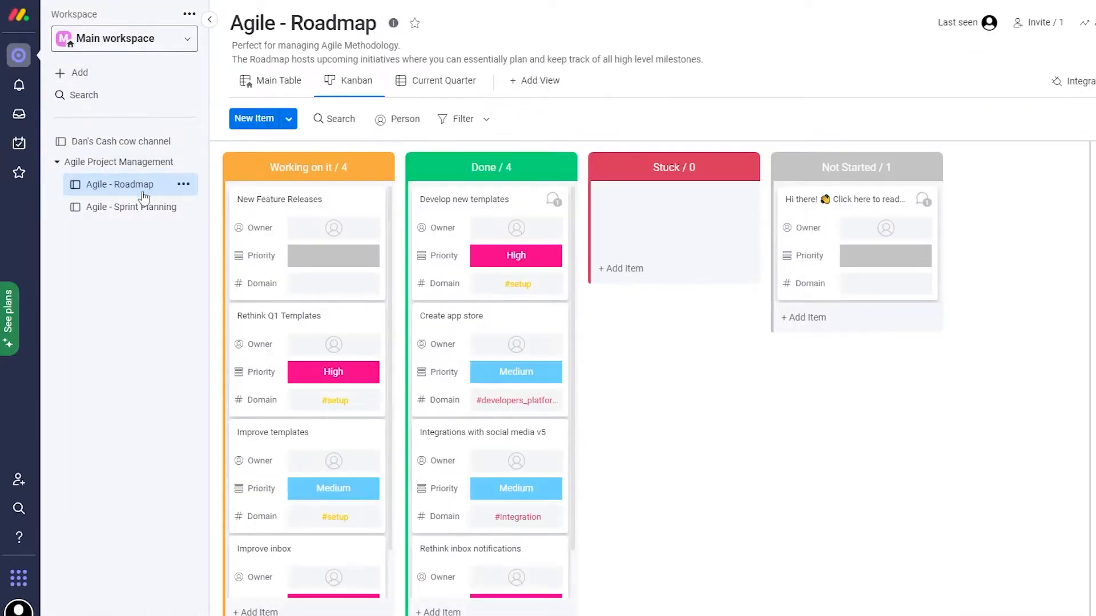
click(55, 166)
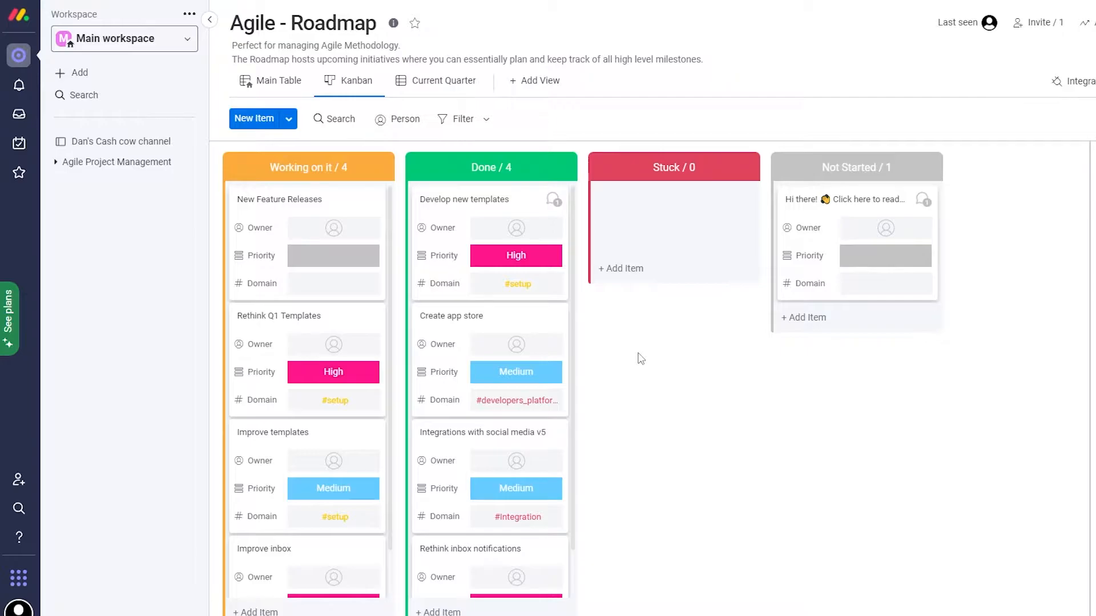
- Open the template center to add something to the workspace and show all templates
click(93, 71)
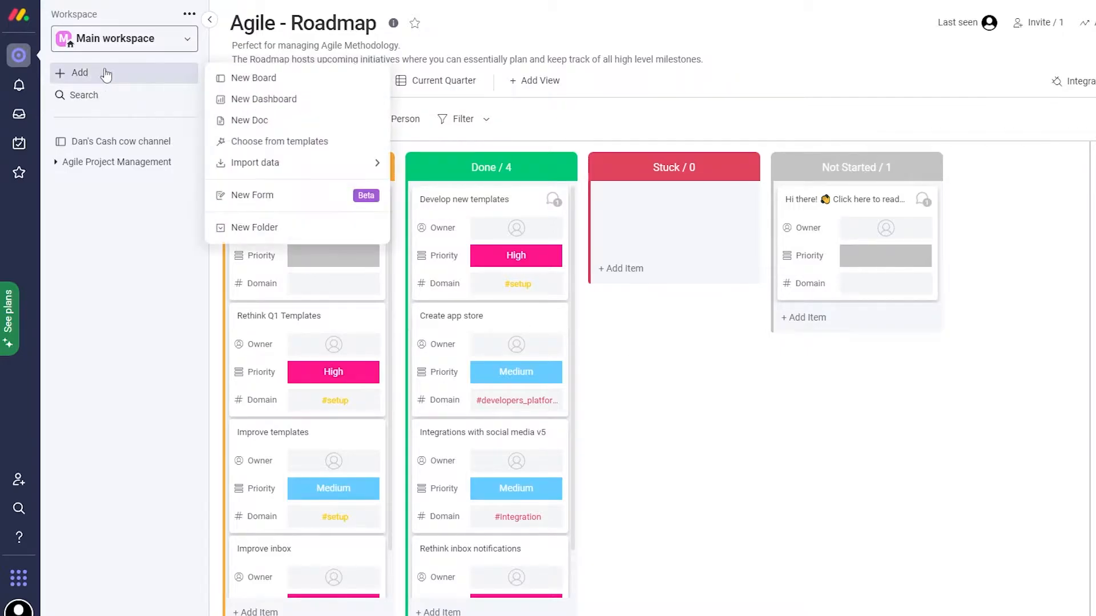
mouse_move(265, 163)
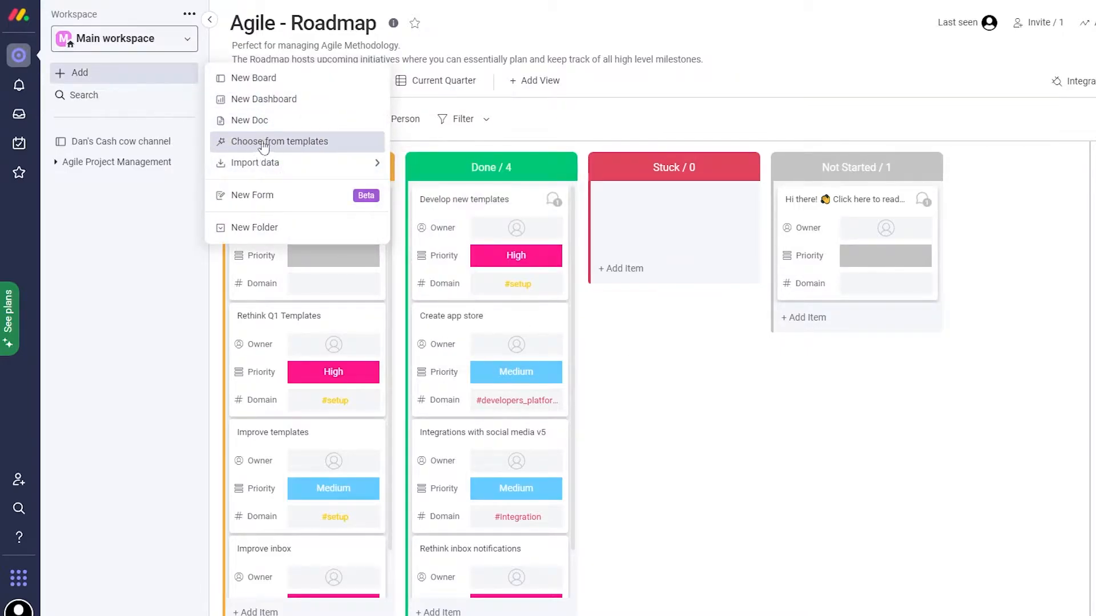
click(262, 149)
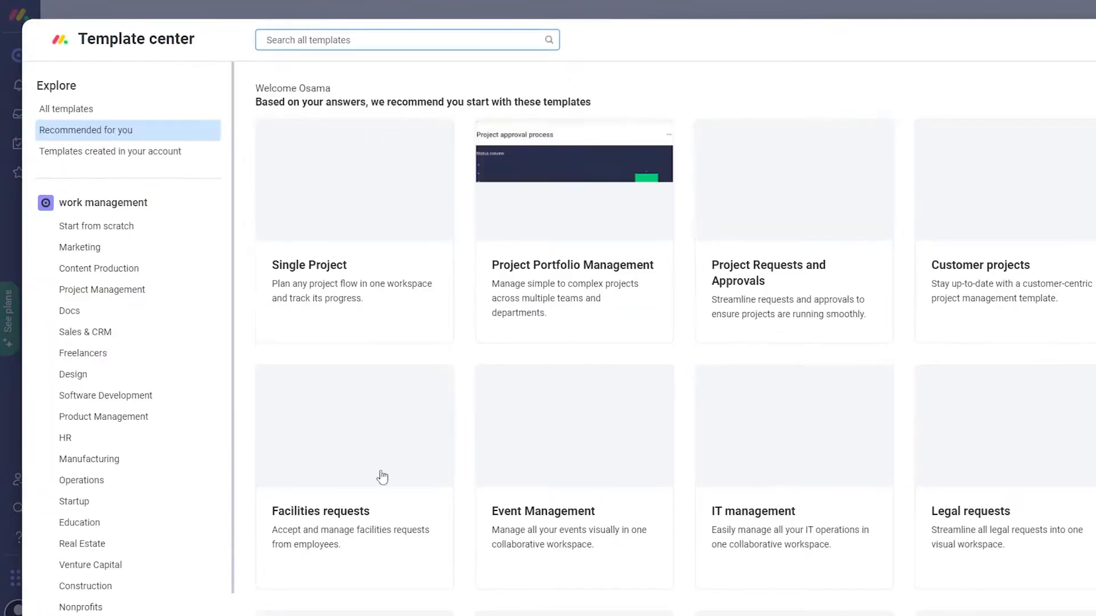
scroll(964, 308, down, 4)
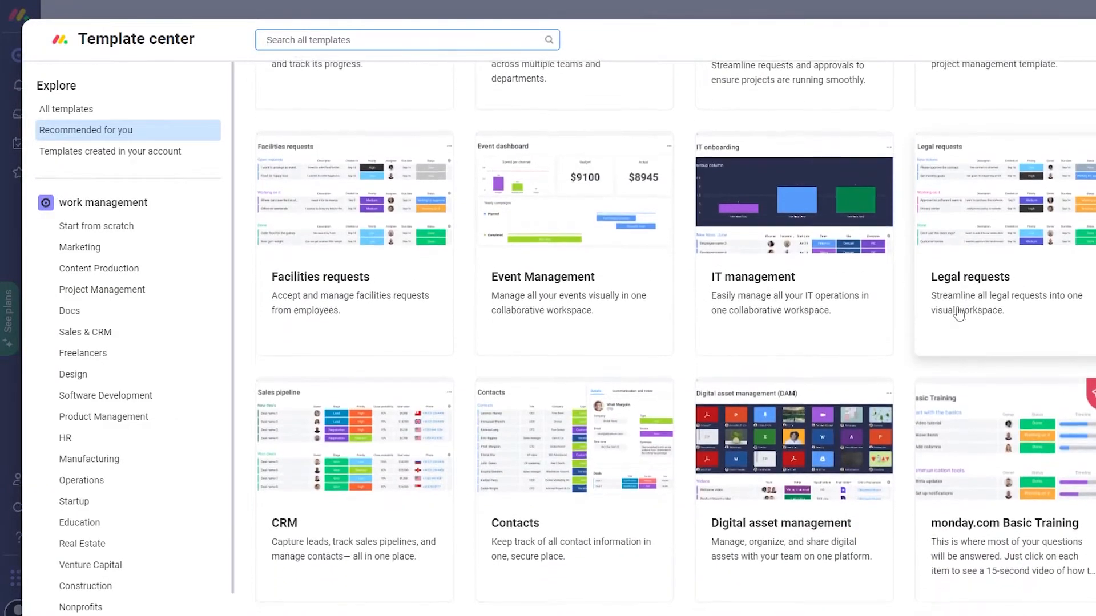
click(86, 109)
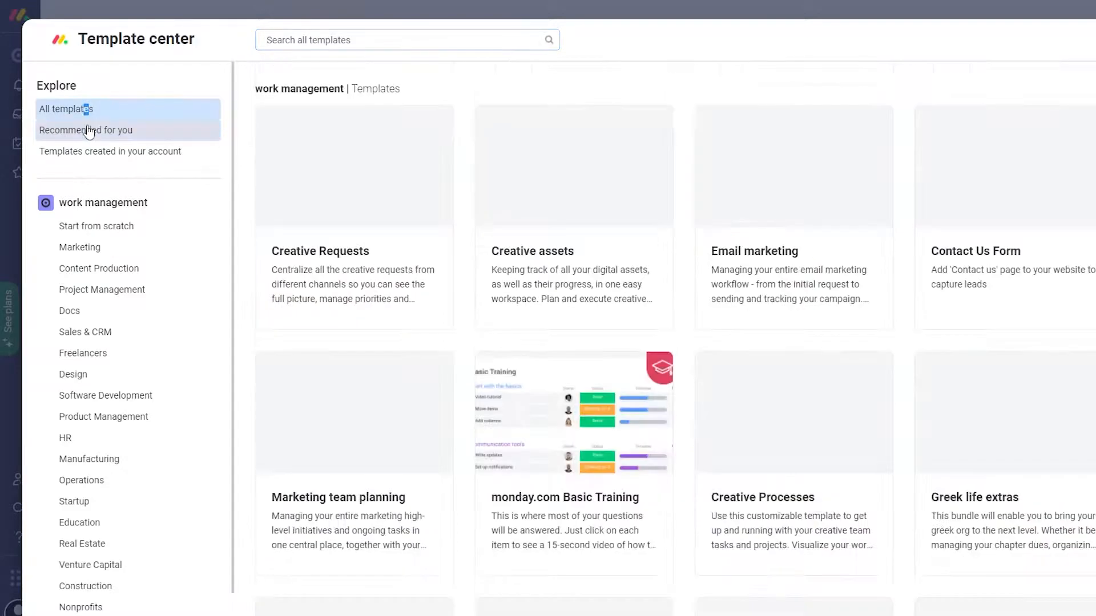
- Search the templates for "cal" and use the Work Calendar template in a new workspace
click(375, 42)
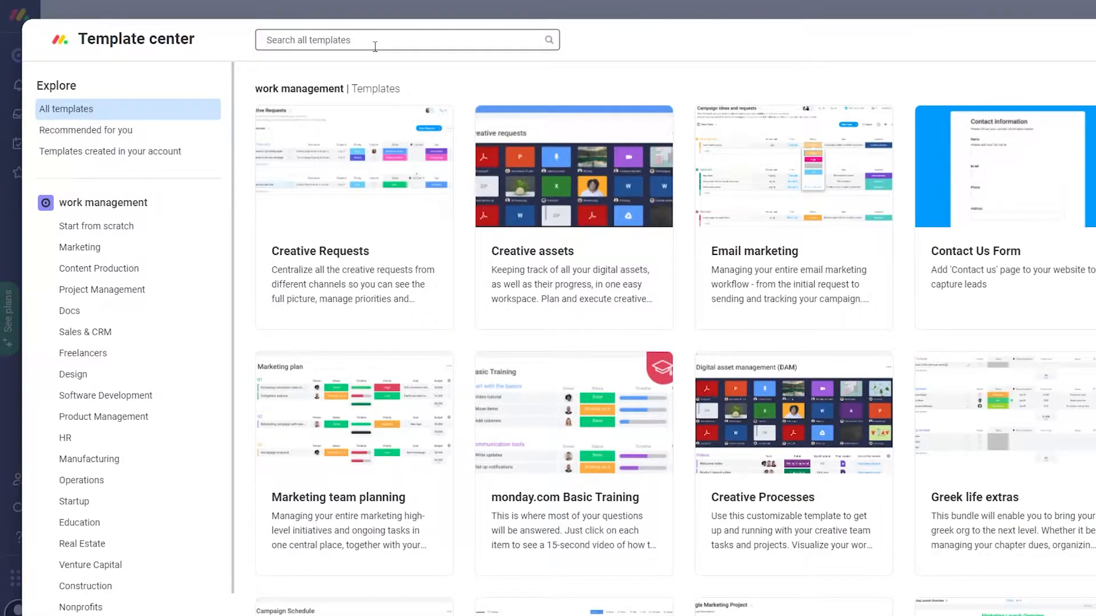
text(cal)
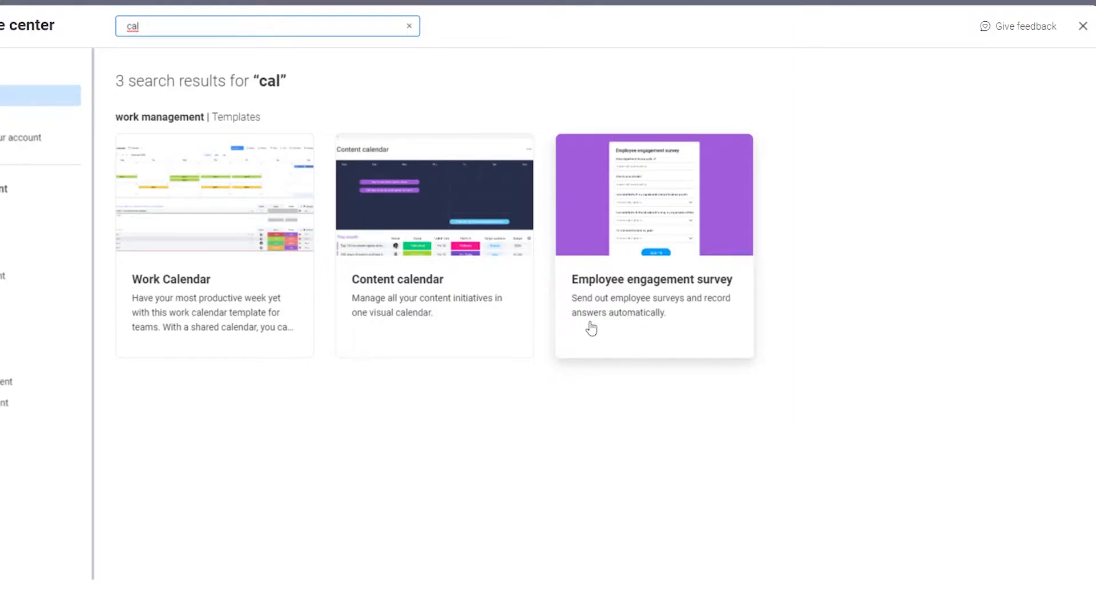
click(239, 261)
click(1019, 107)
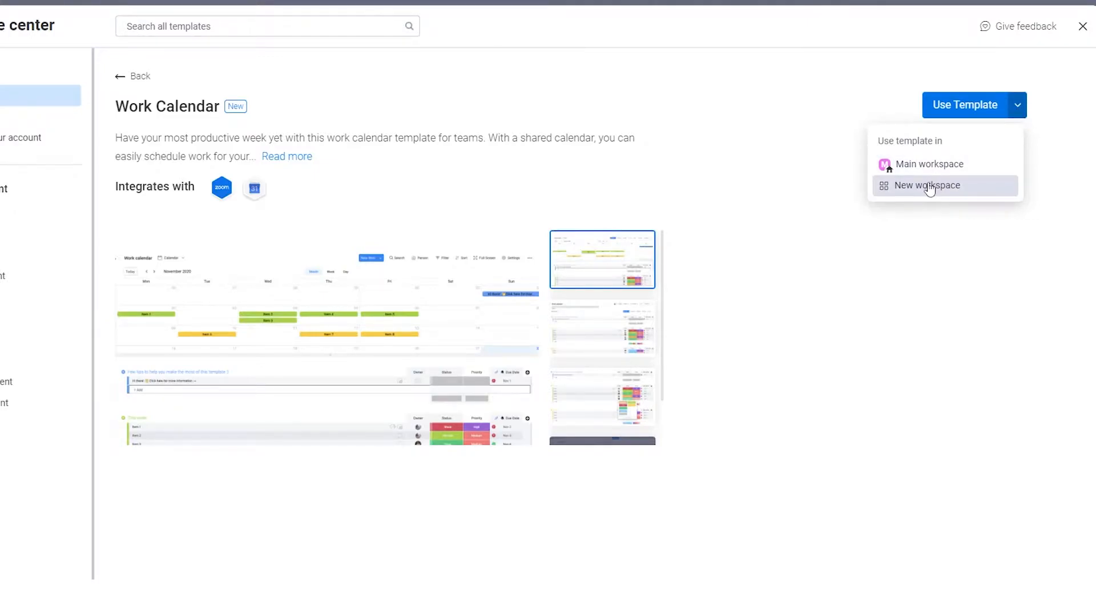
click(929, 187)
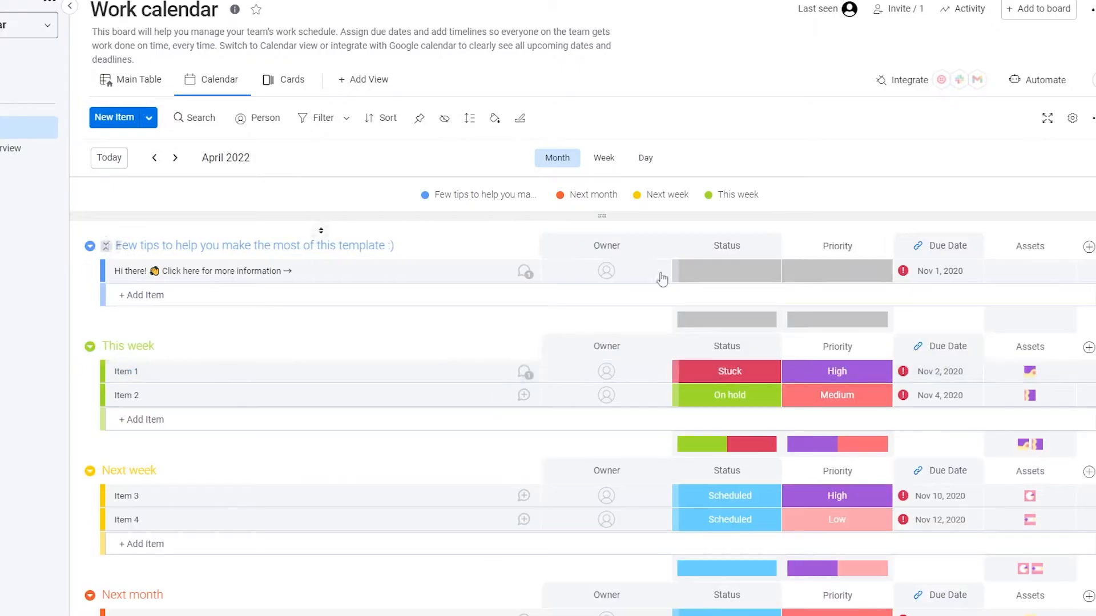
- Enlarge the calendar area of the Work calendar board so that the full month grid is shown above the item list
scroll(357, 332, down, 3)
scroll(356, 332, up, 3)
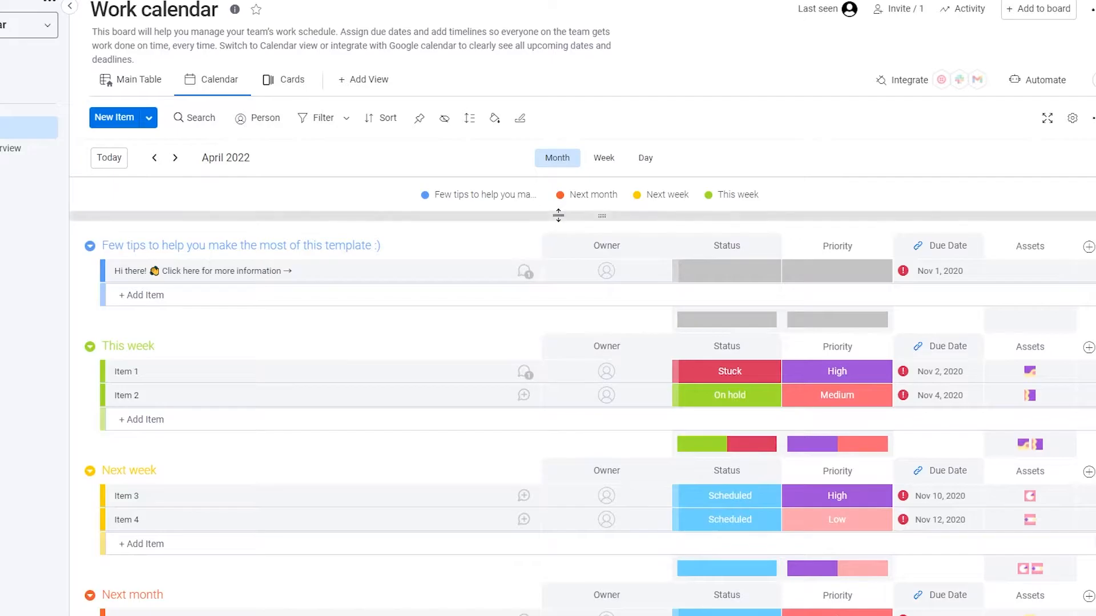
drag(558, 217, 537, 615)
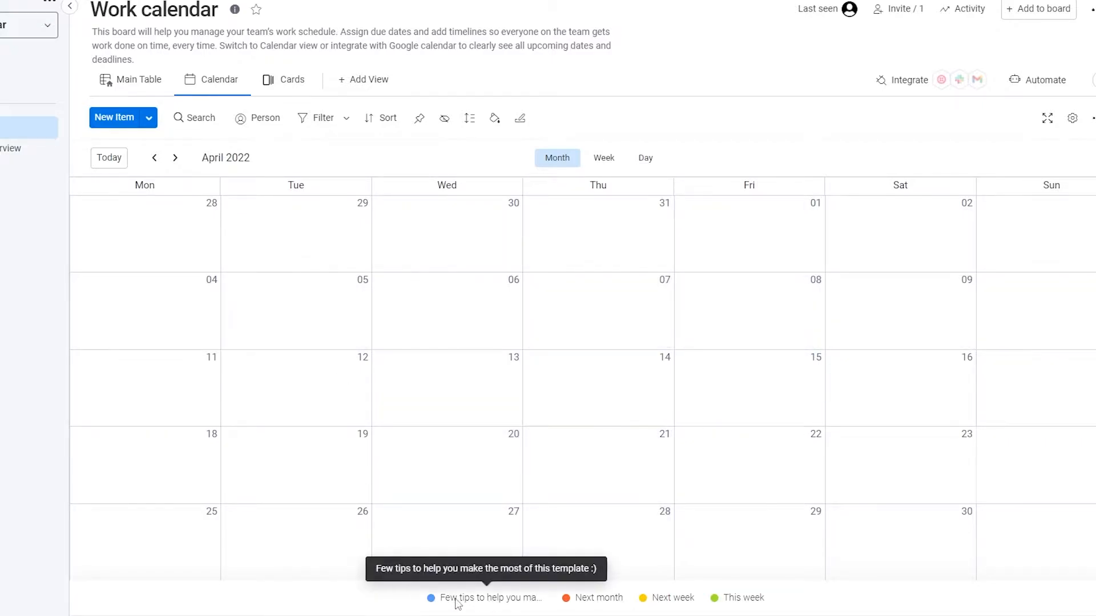
right_click(854, 606)
click(828, 608)
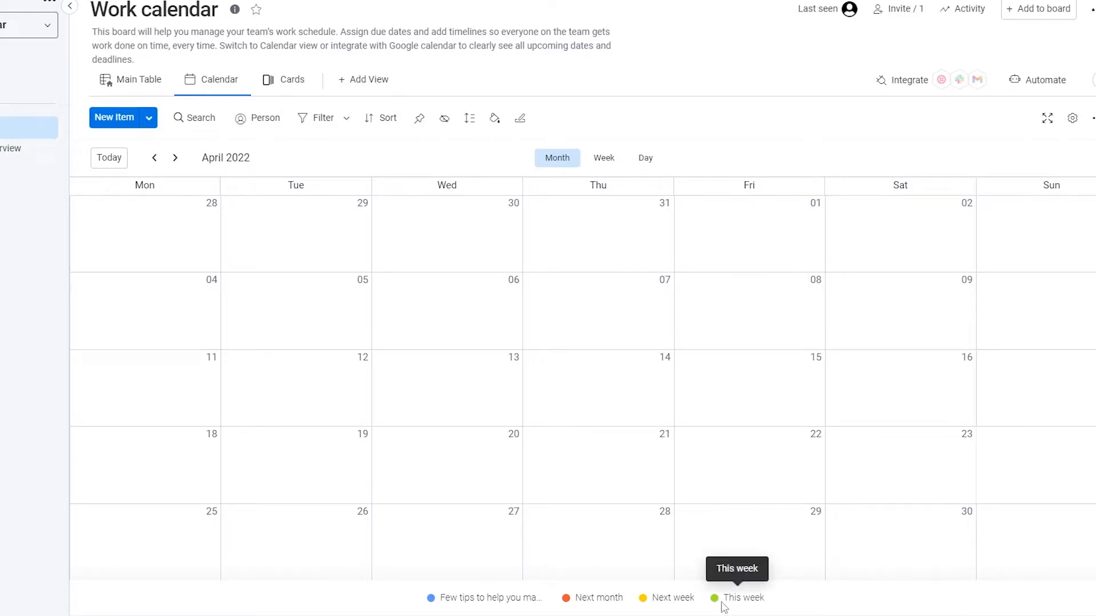
- Set the due date of the "Hi there!" item in the tips group to April 24, 2022
scroll(575, 384, down, 10)
scroll(519, 497, up, 2)
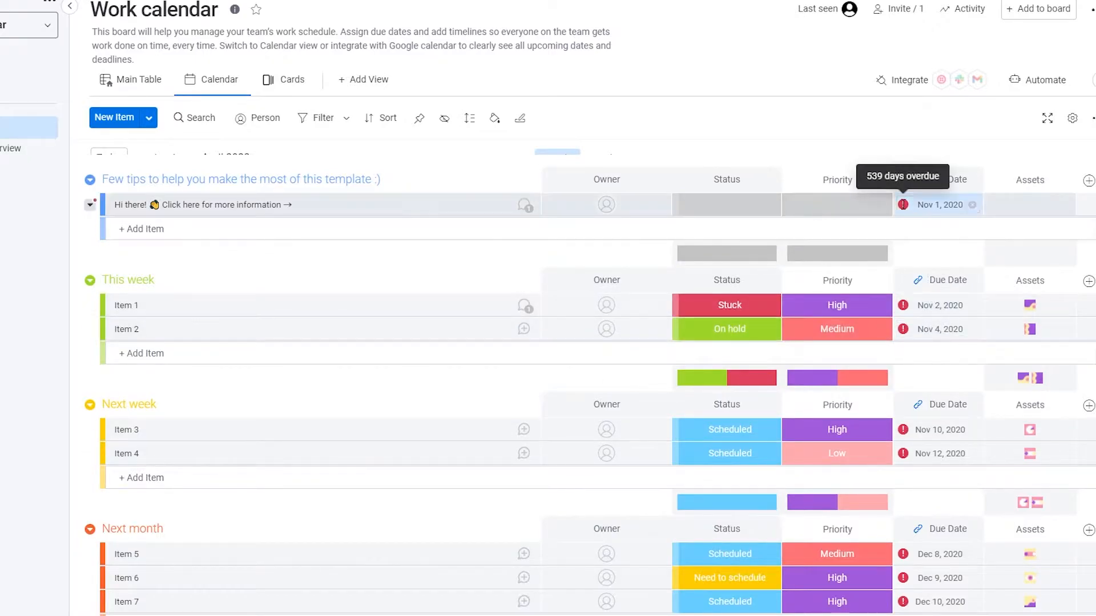
click(931, 204)
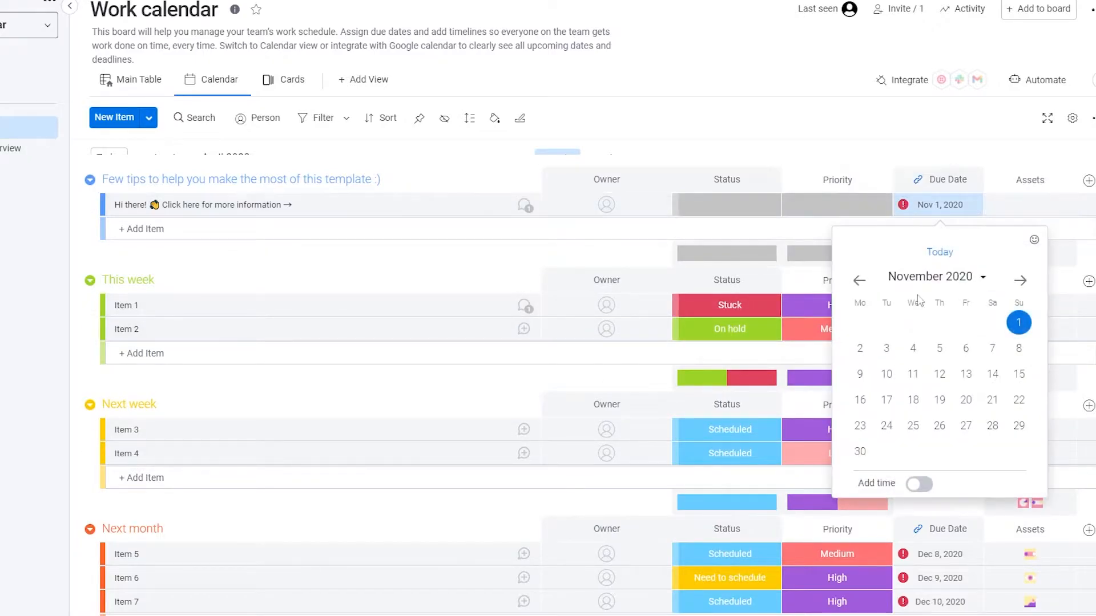
click(983, 276)
click(888, 361)
click(1019, 399)
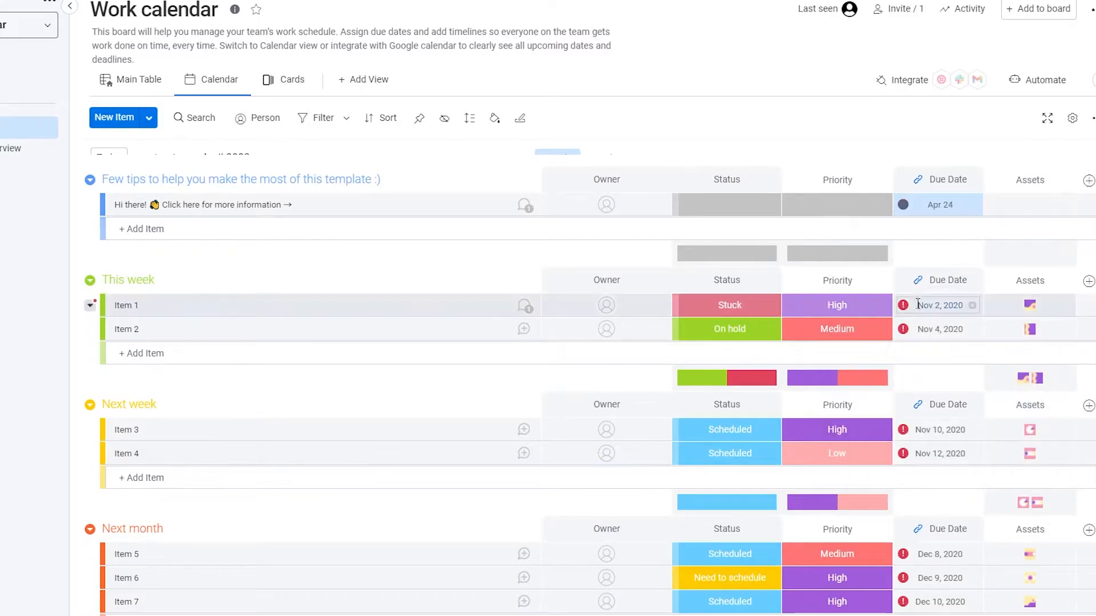
- Set the due date of Item 1 in the This week group to April 24, 2022
click(903, 303)
click(983, 383)
click(881, 457)
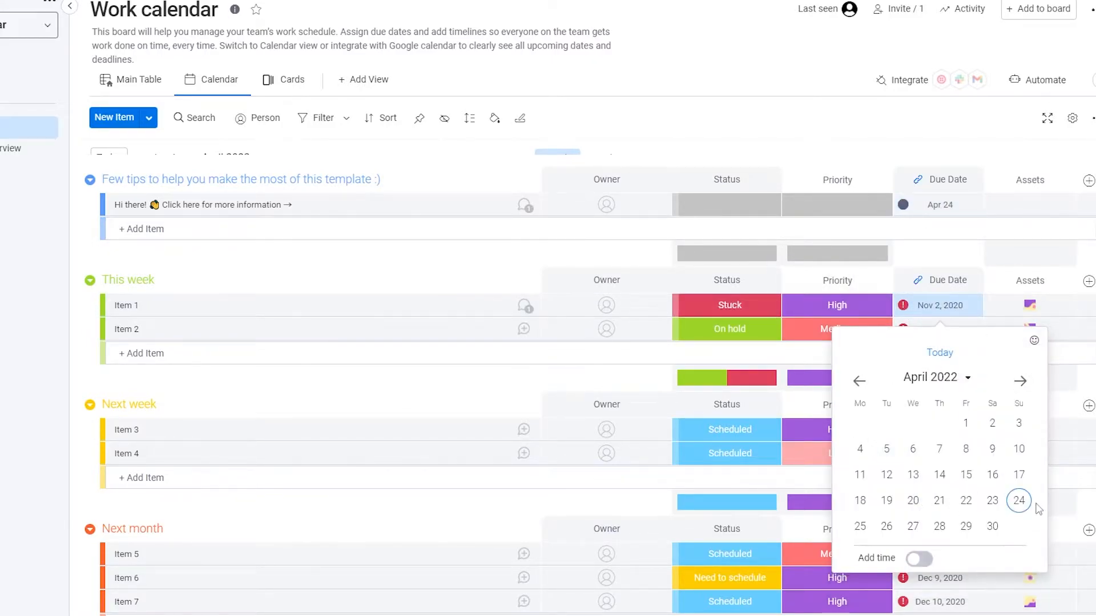
click(1021, 501)
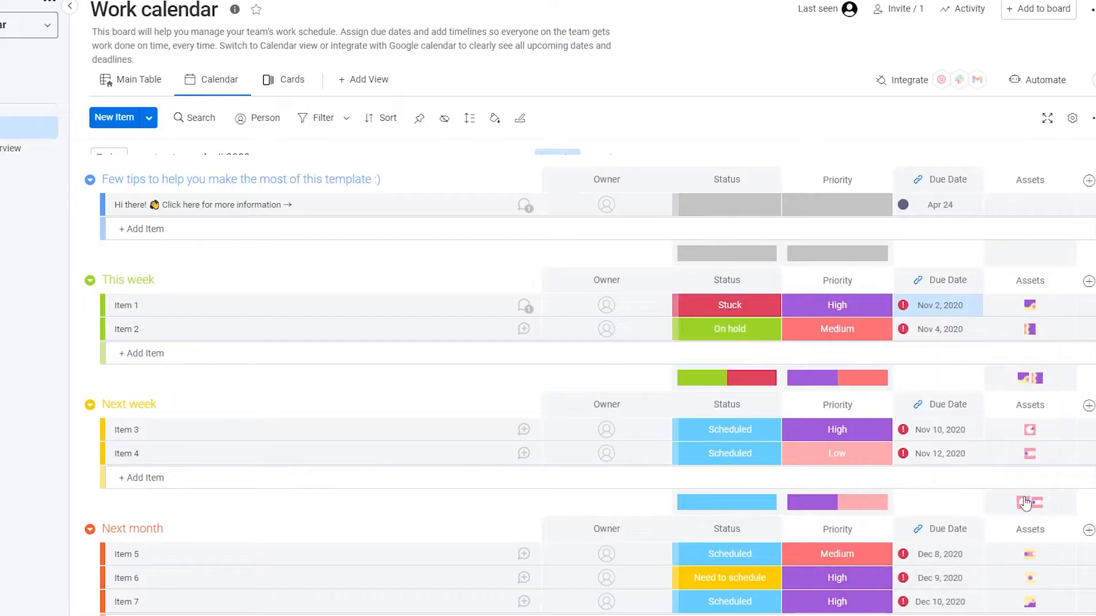
- Set the due date of Item 2 in the This week group to April 24, 2022
click(906, 339)
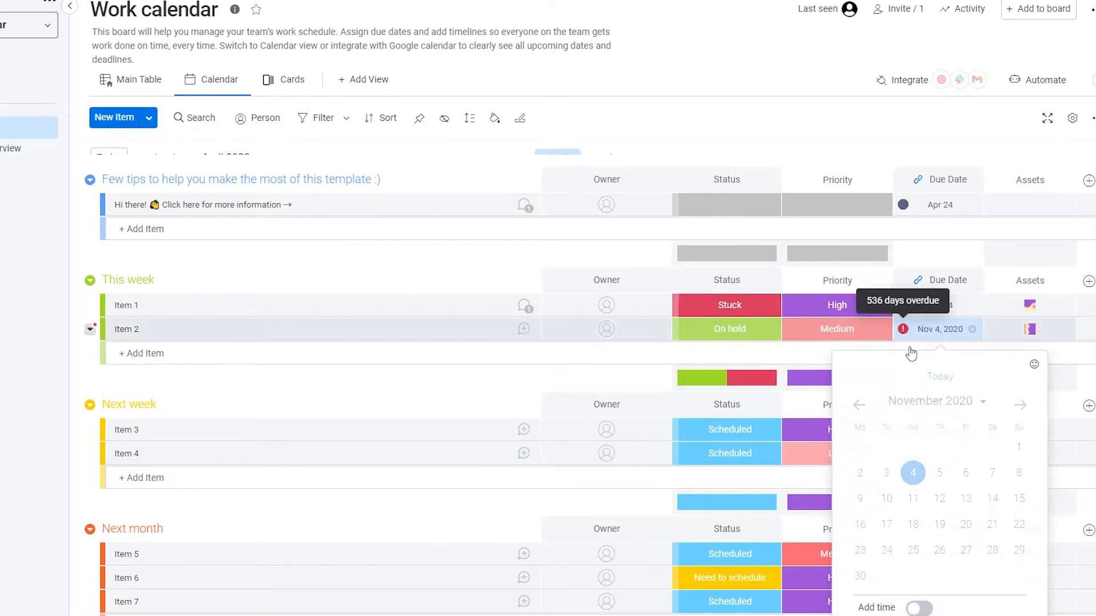
click(982, 402)
click(880, 479)
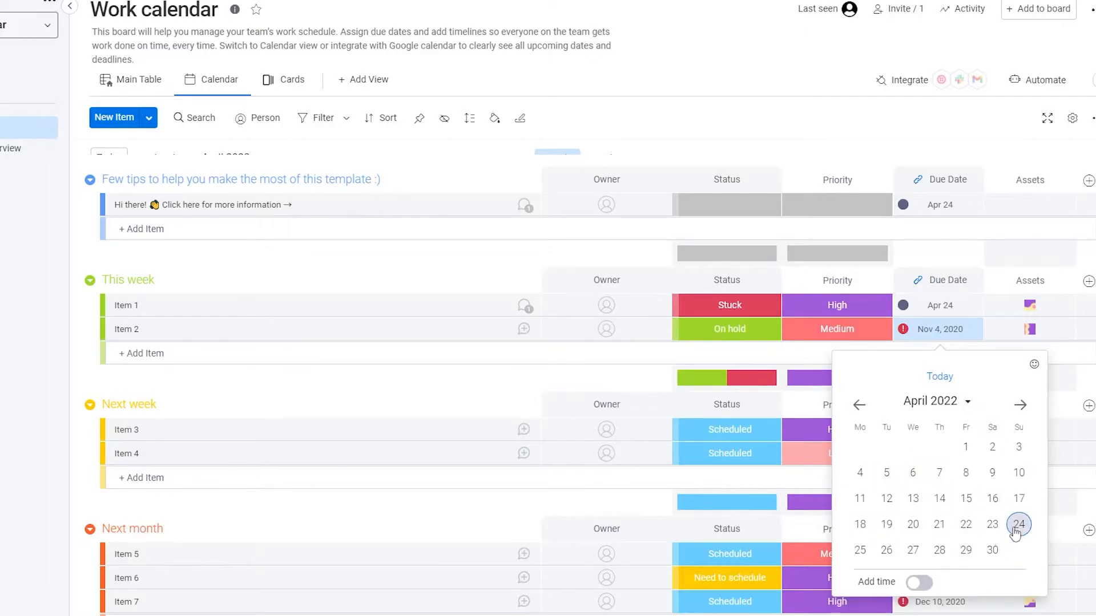
click(1018, 525)
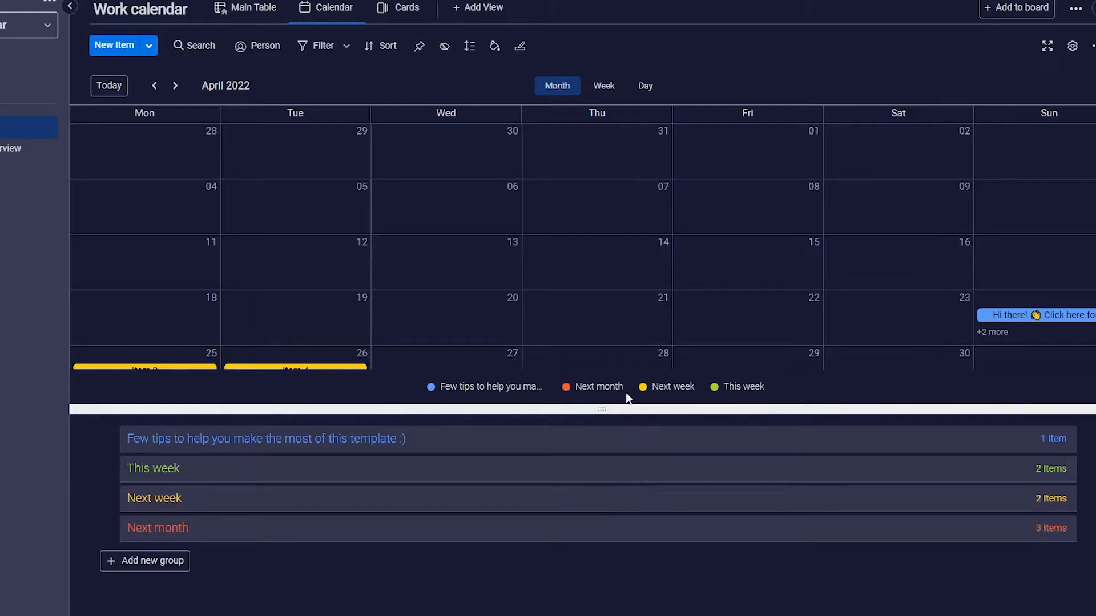
- Start a new calendar item on April 27, 2022 and name it "The Video deadline"
drag(613, 410, 605, 560)
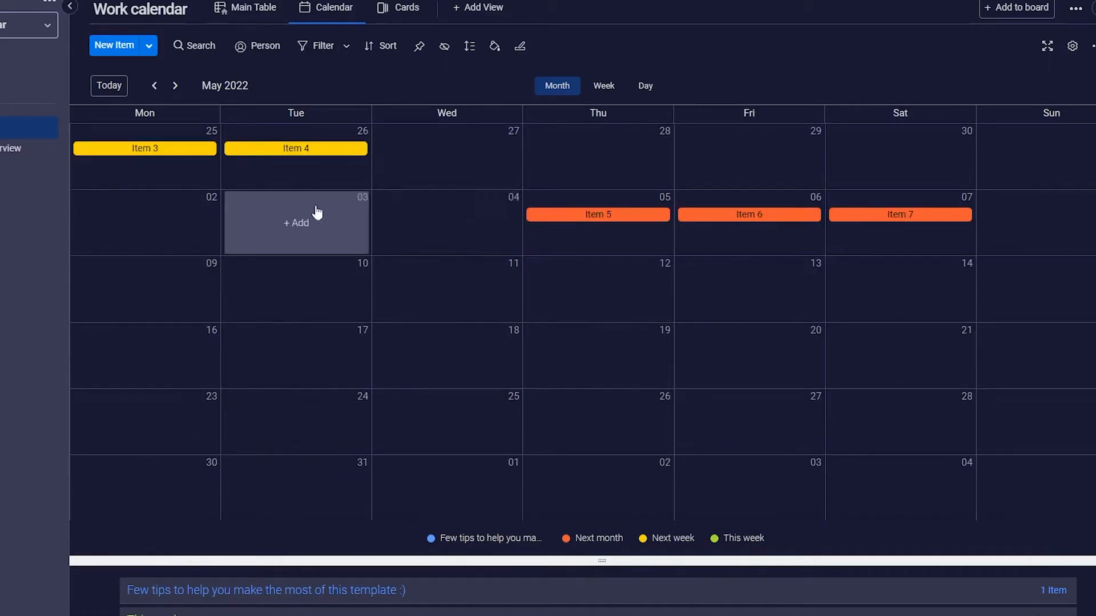
click(154, 85)
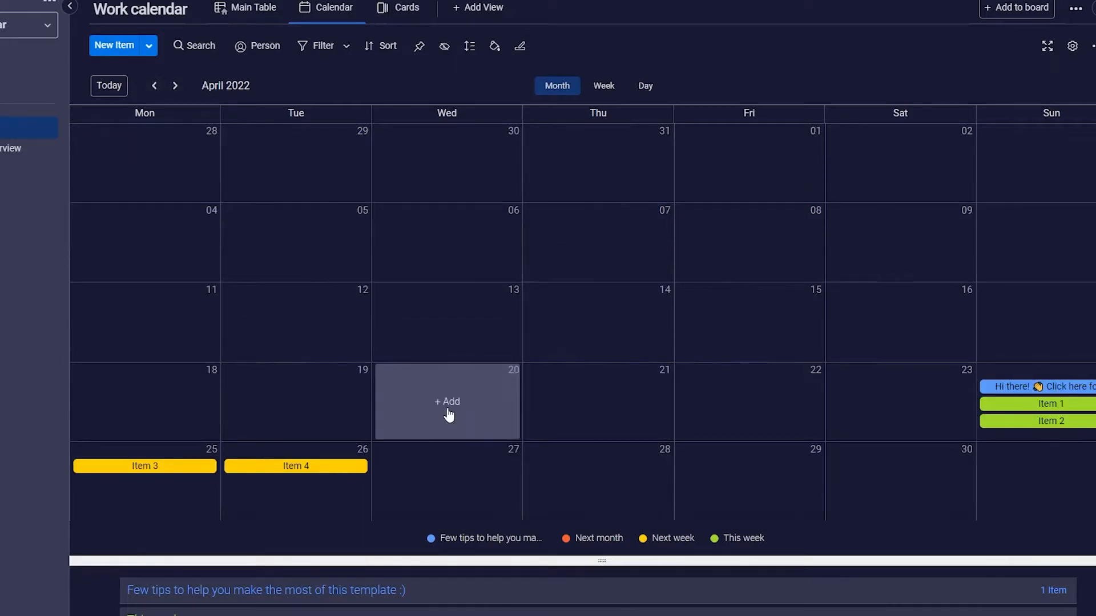
click(452, 485)
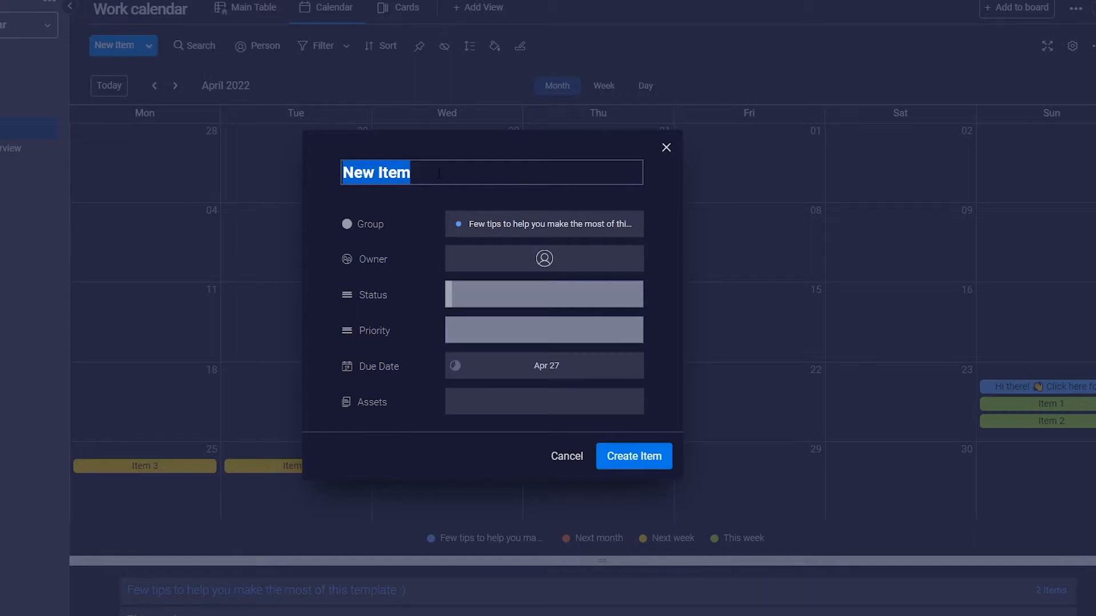
text(The Video deadline)
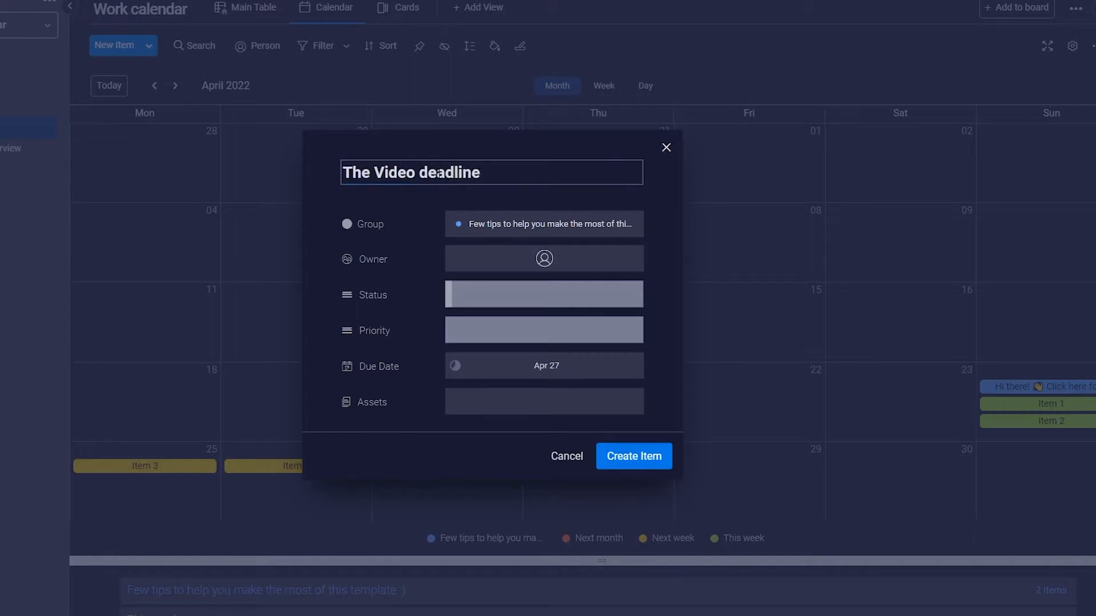
- Put the new item in the Next week group and assign the first member listed by e-mail address as its owner
click(489, 222)
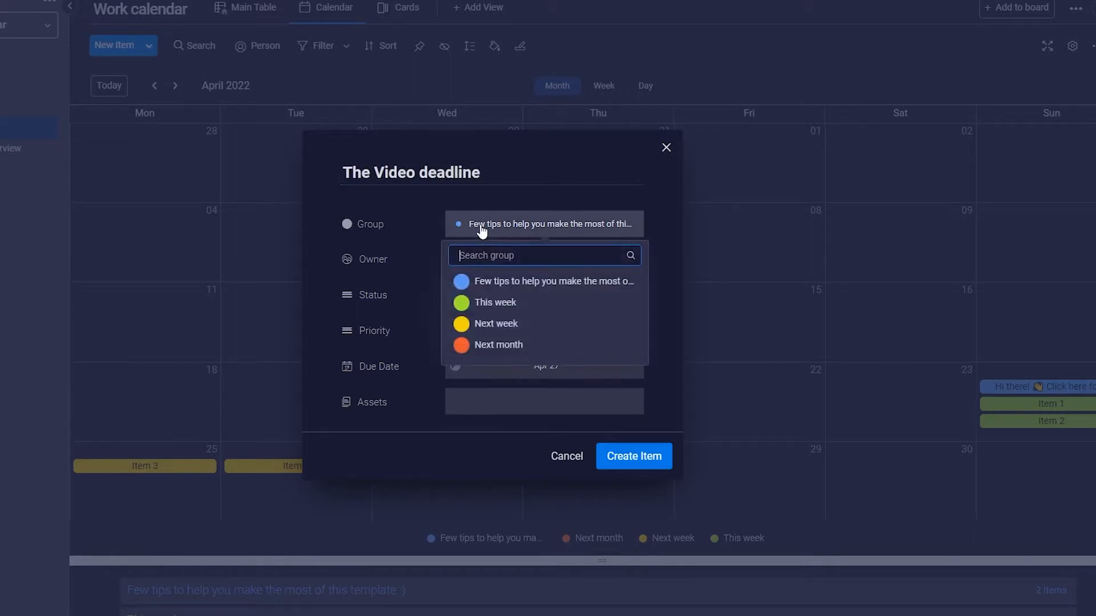
click(496, 309)
click(494, 228)
click(479, 320)
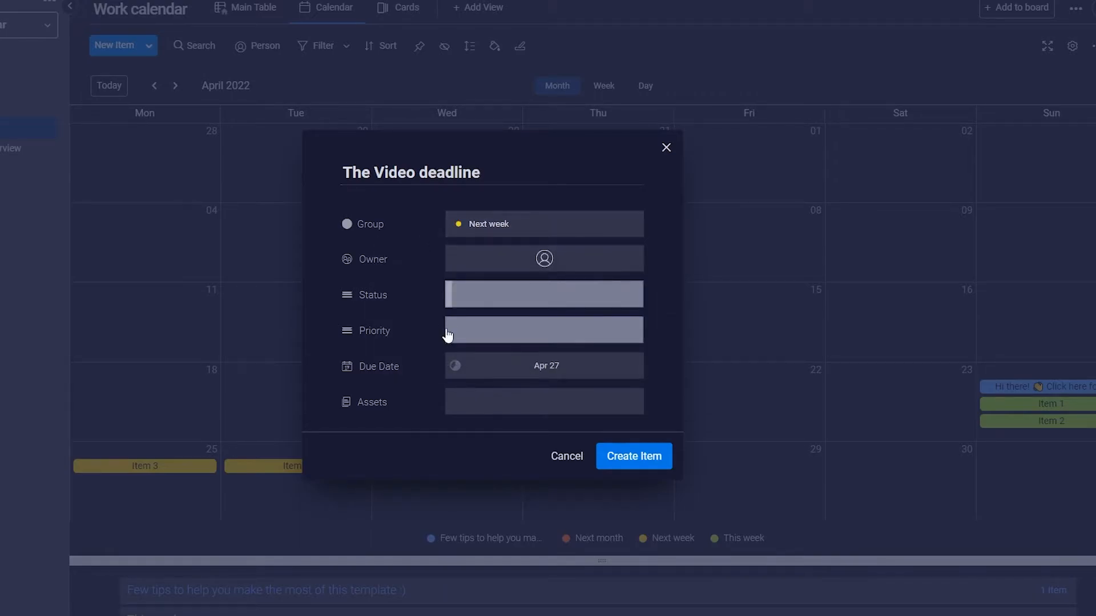
click(539, 260)
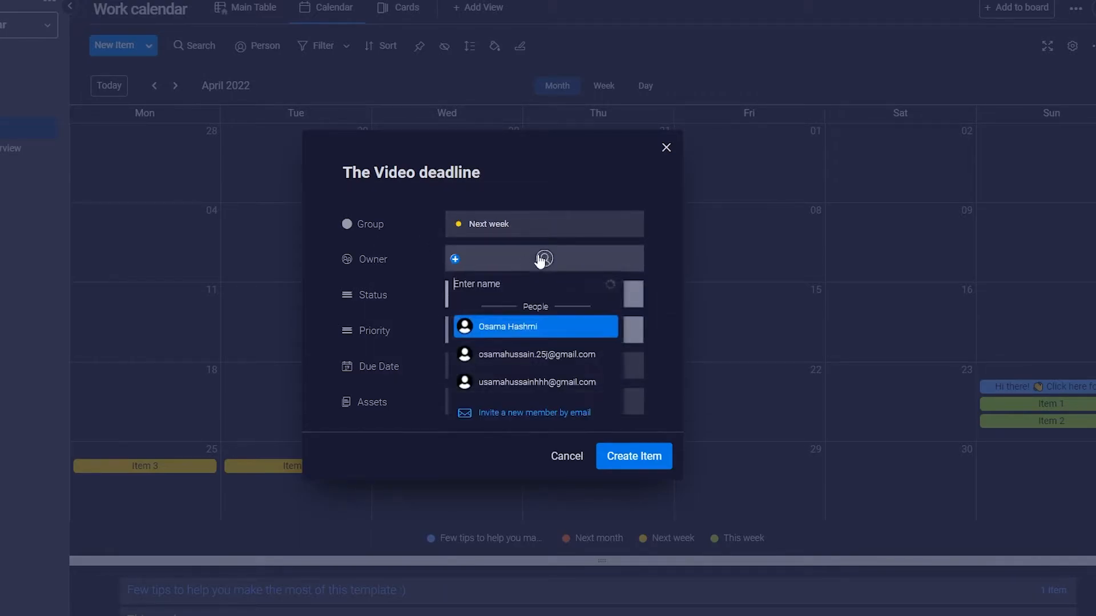
click(534, 353)
- Set the new item's status to Scheduled and its priority to High
click(497, 302)
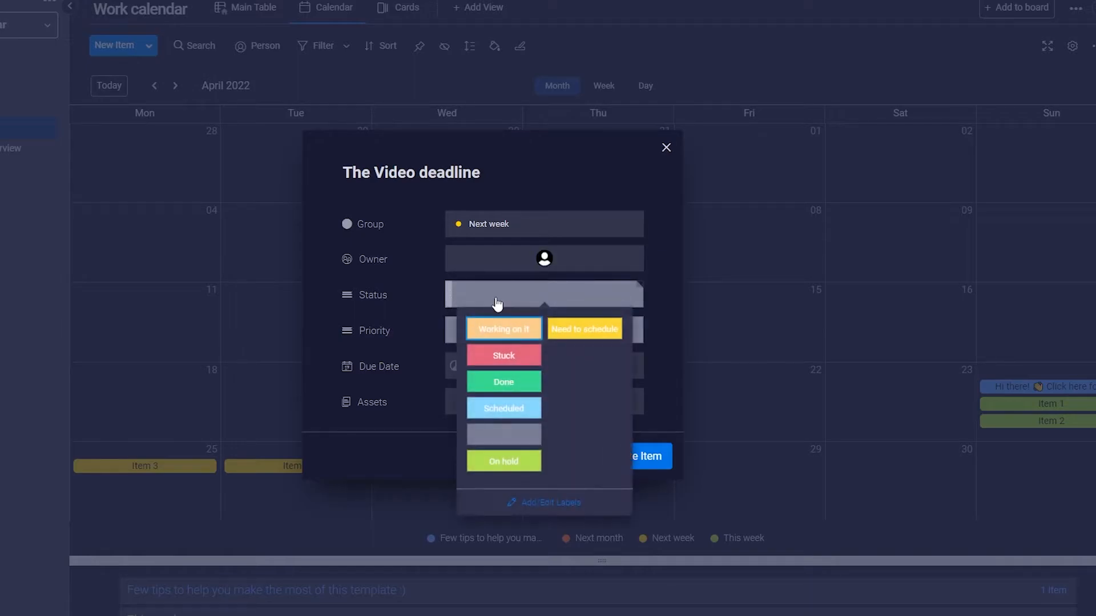
click(509, 410)
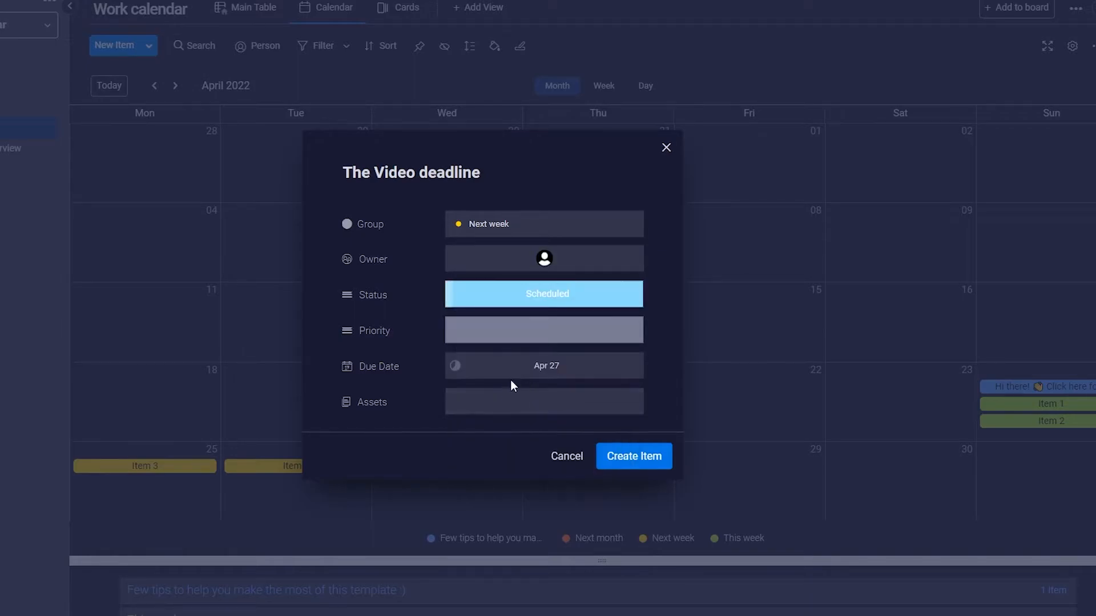
click(494, 337)
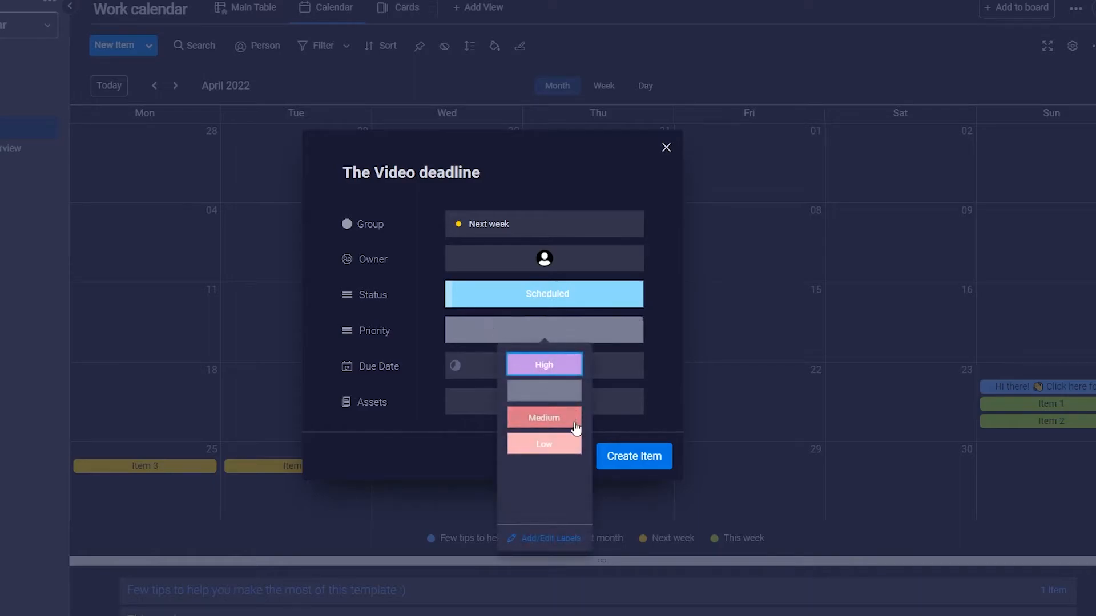
click(559, 376)
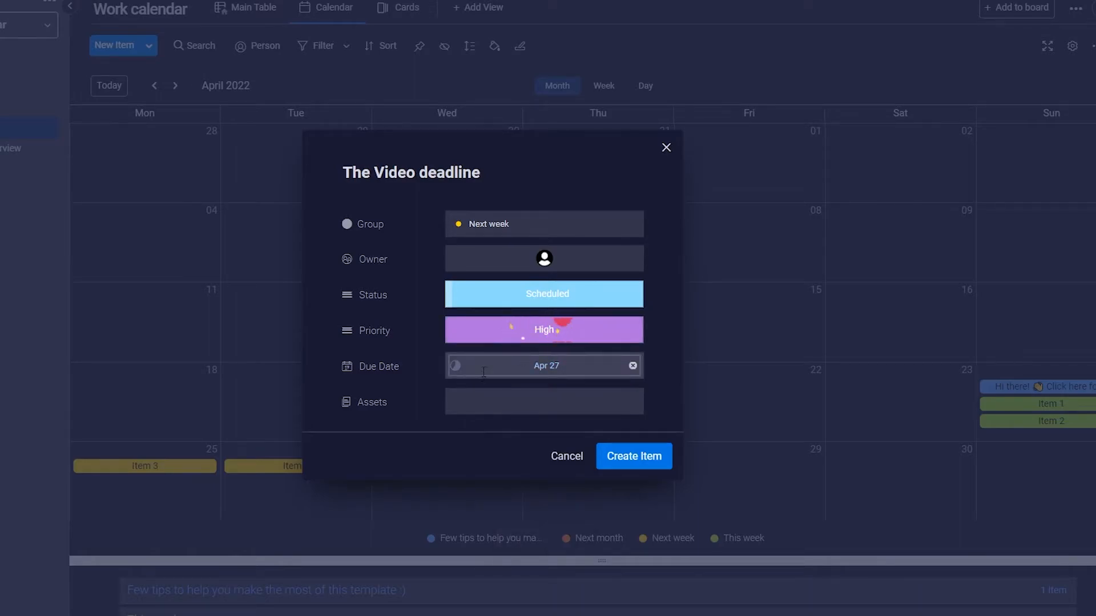
- Add the time 05:00 PM and an orange warning icon to the due date, and create the item as "Video deadline"
click(553, 371)
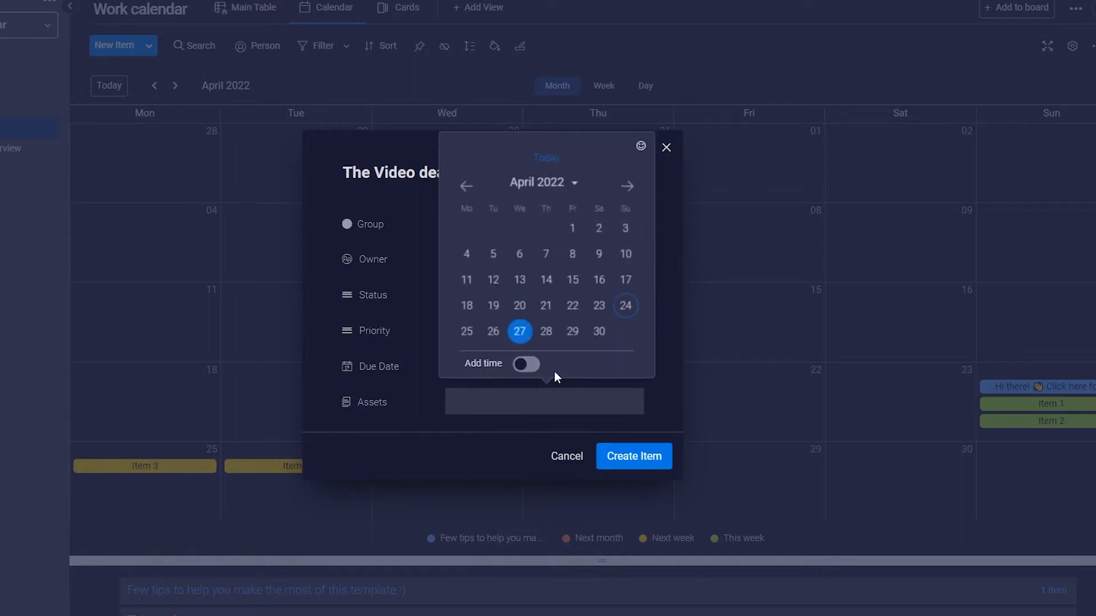
click(523, 365)
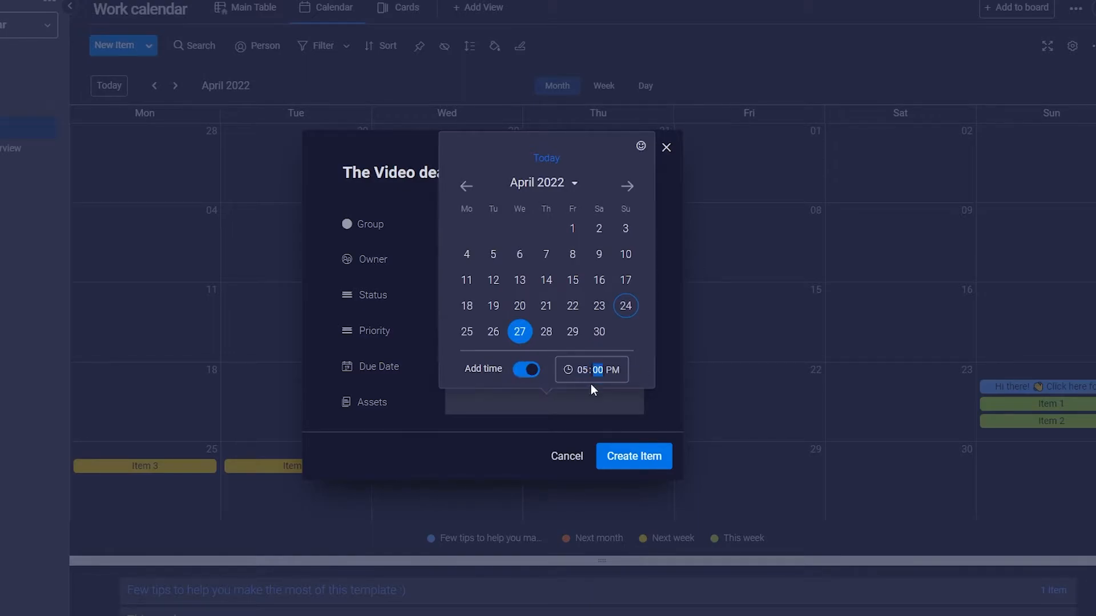
click(639, 148)
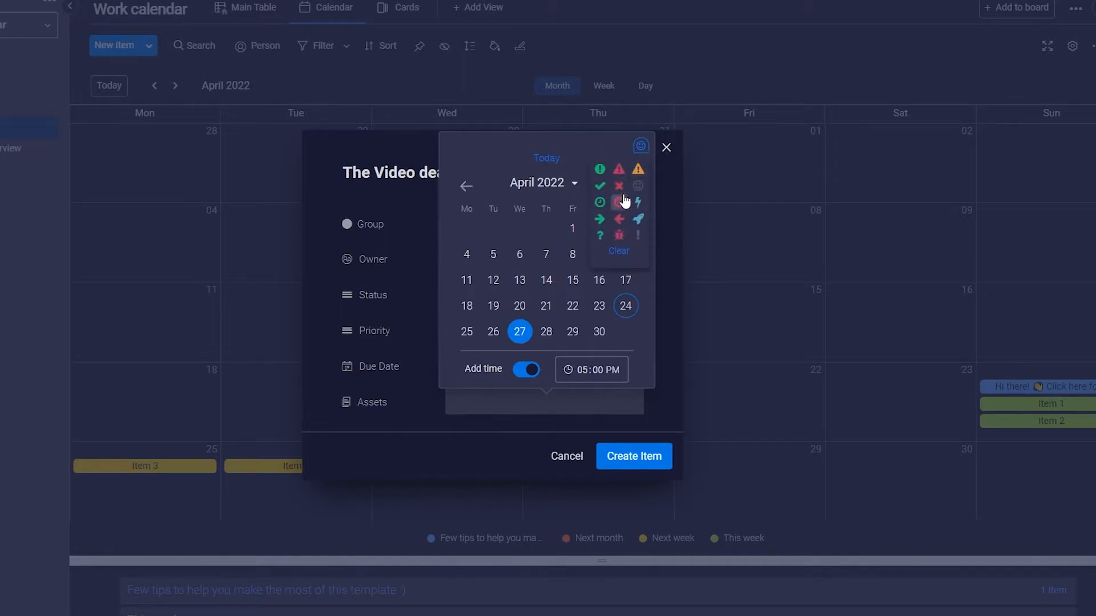
click(638, 169)
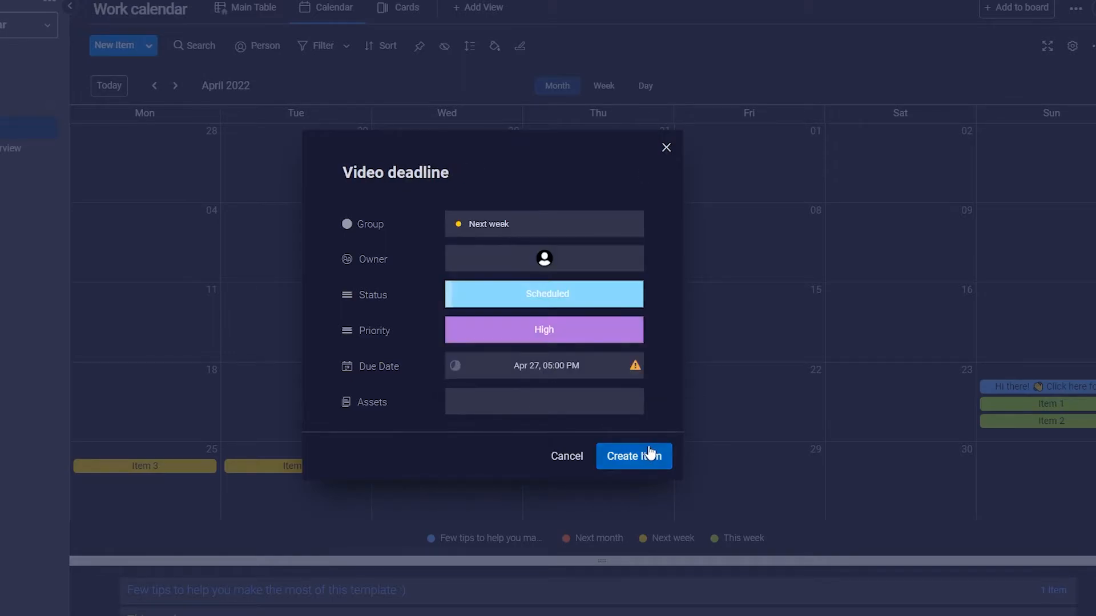
click(637, 460)
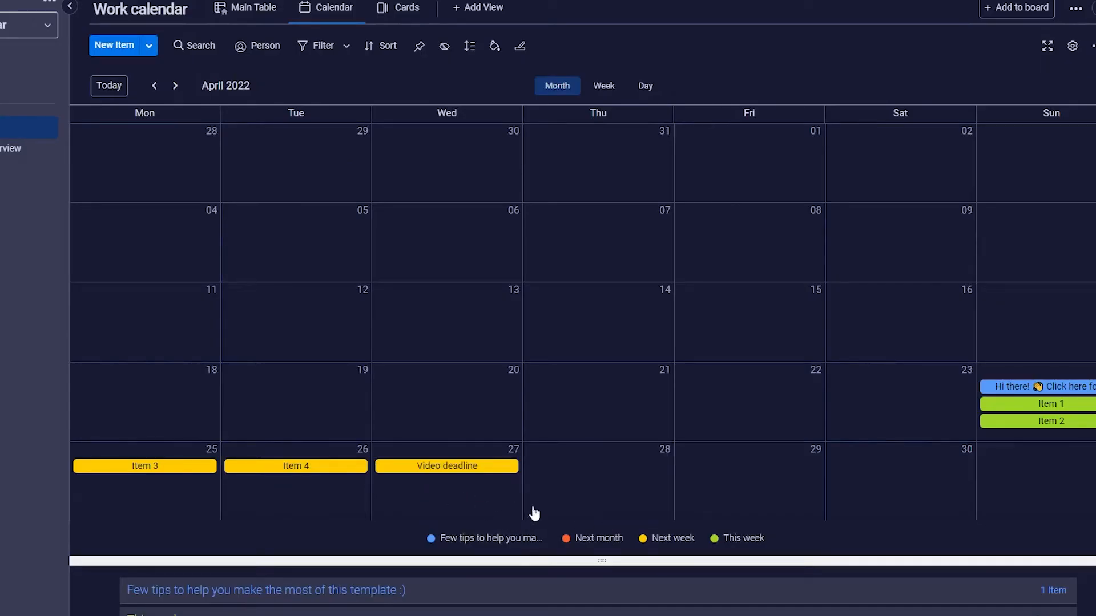
- Open the Video deadline item and look through its updates, activity log and files before returning to the calendar
click(467, 474)
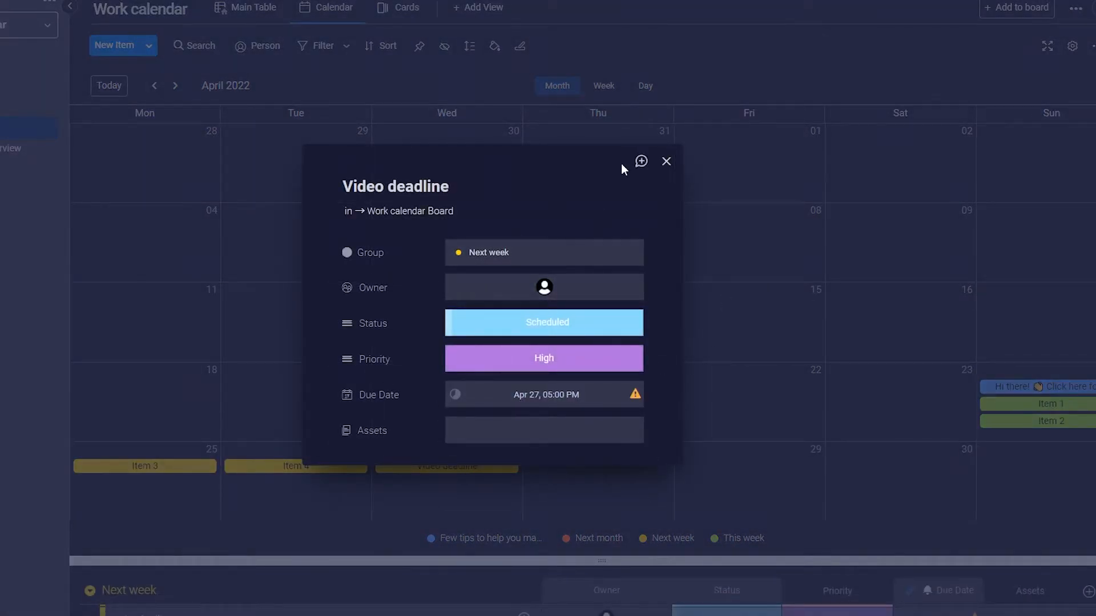
click(641, 164)
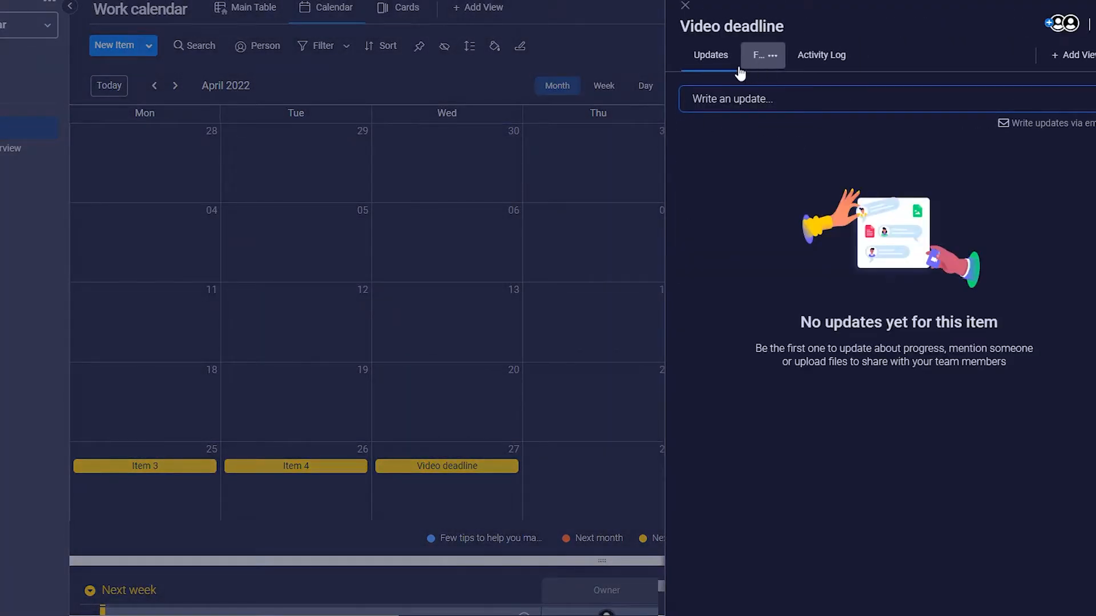
click(831, 66)
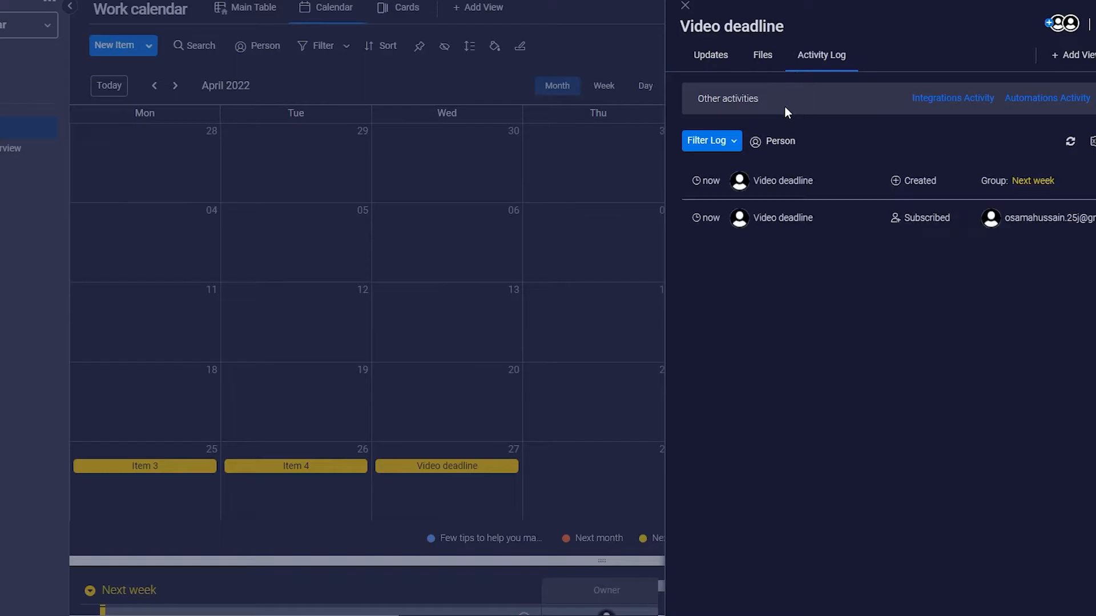
click(762, 55)
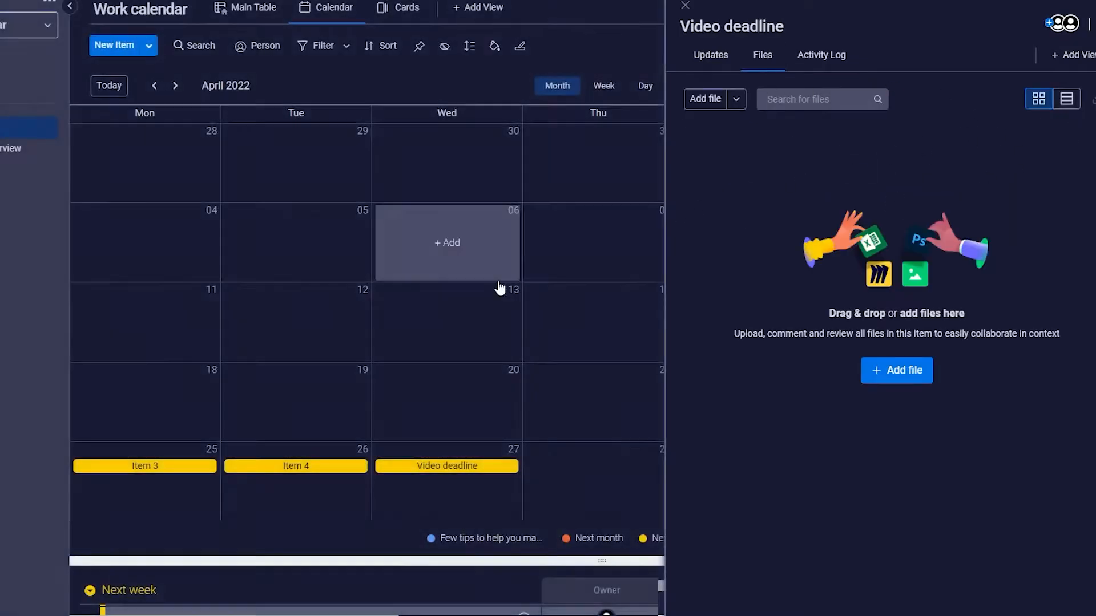
click(501, 372)
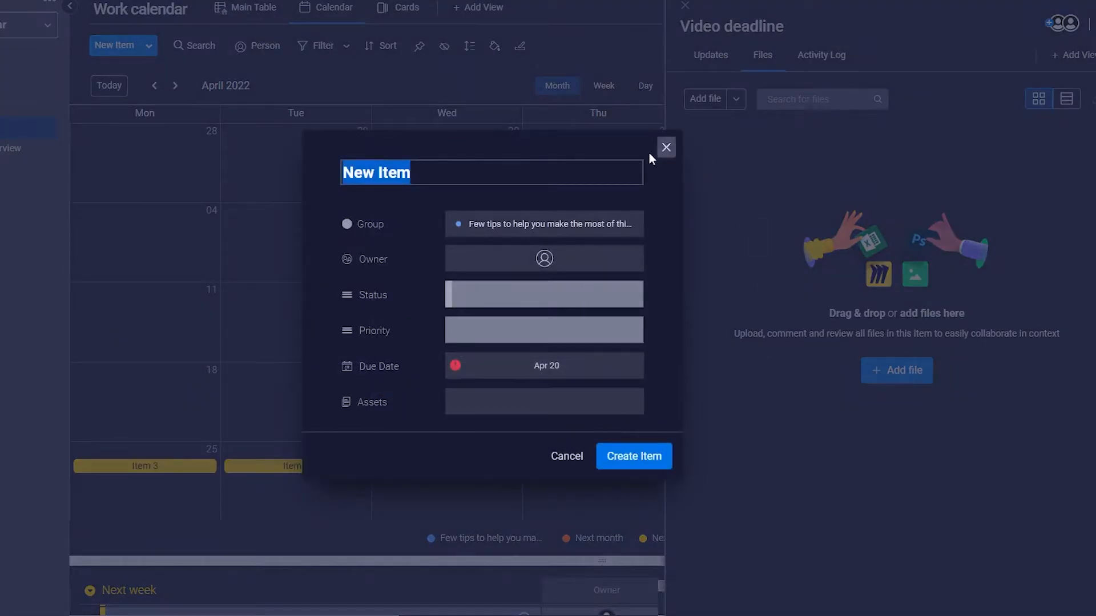
click(665, 147)
click(687, 8)
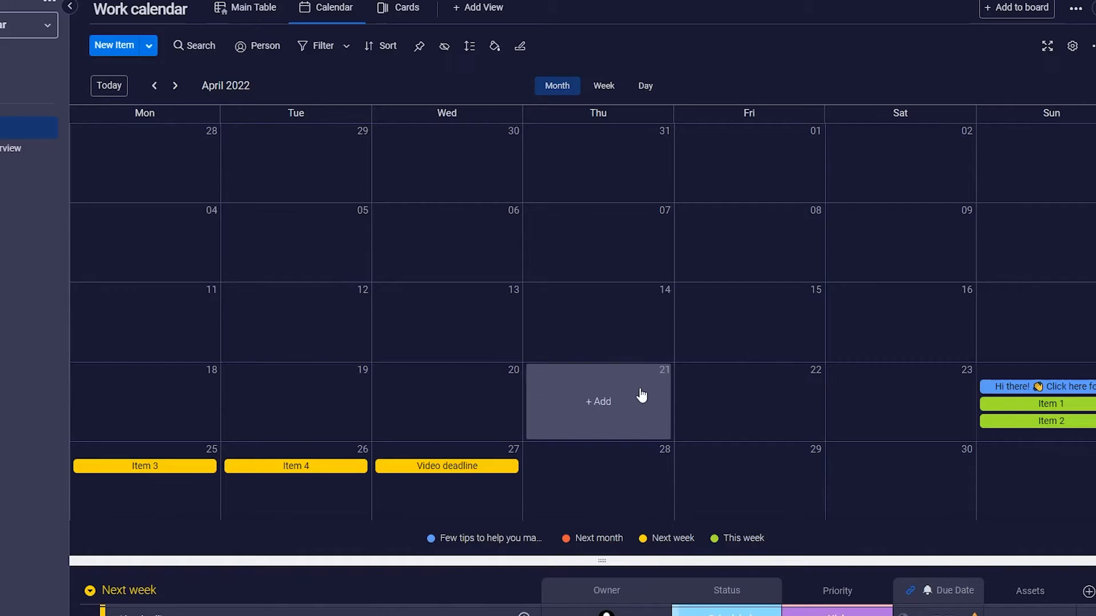
- Enlarge the table area beneath the calendar and collapse all of its groups
drag(594, 562, 701, 456)
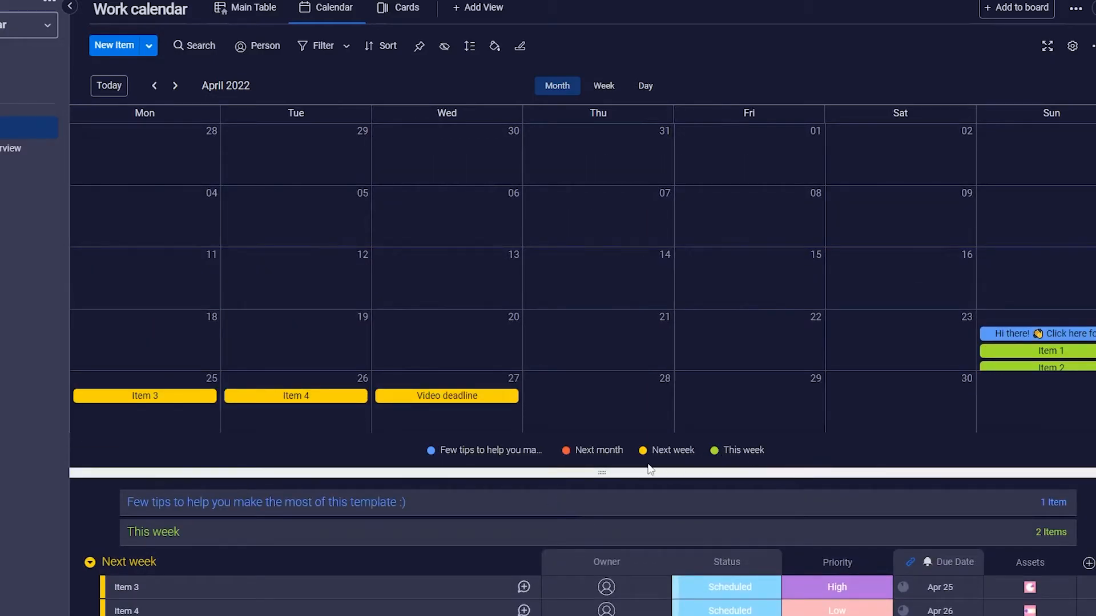
drag(605, 472, 608, 335)
scroll(518, 378, down, 1)
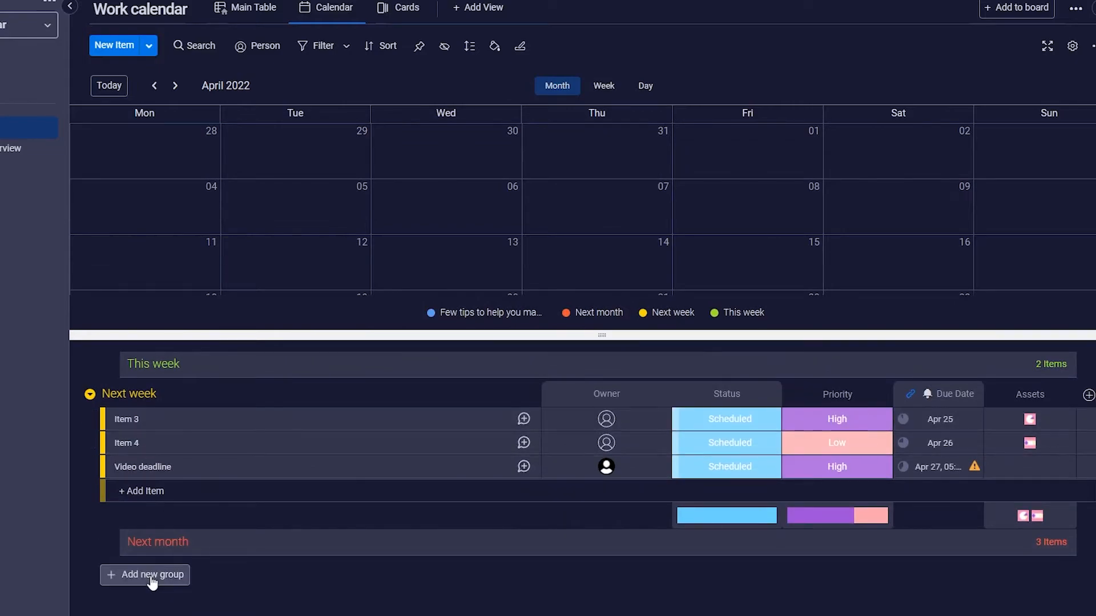
click(90, 394)
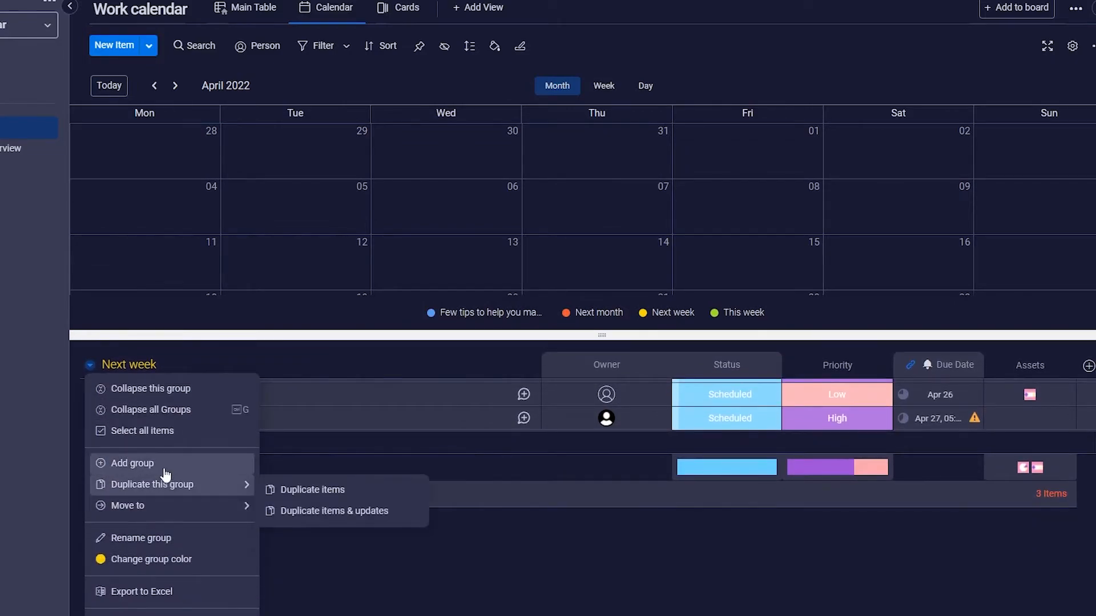
click(176, 411)
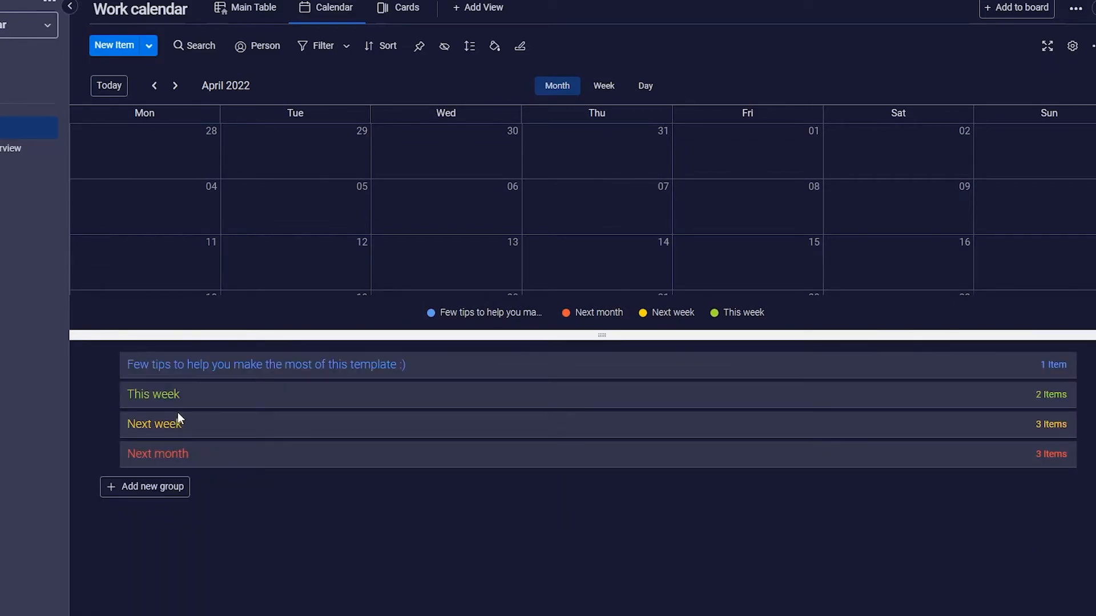
- Add a new group to the board and name it "December"
click(137, 489)
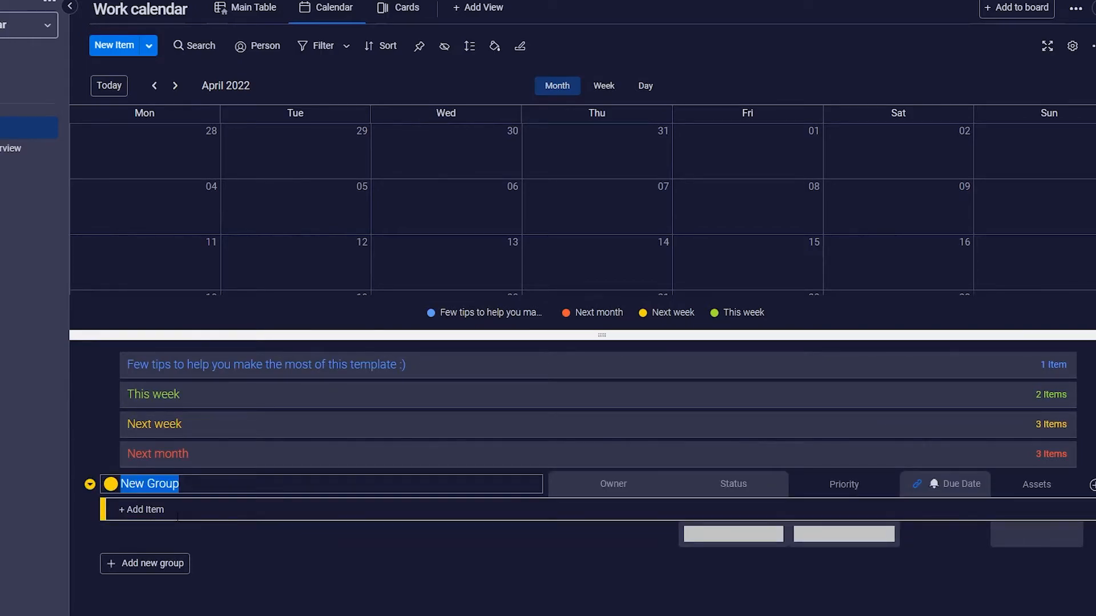
key(BackSpace)
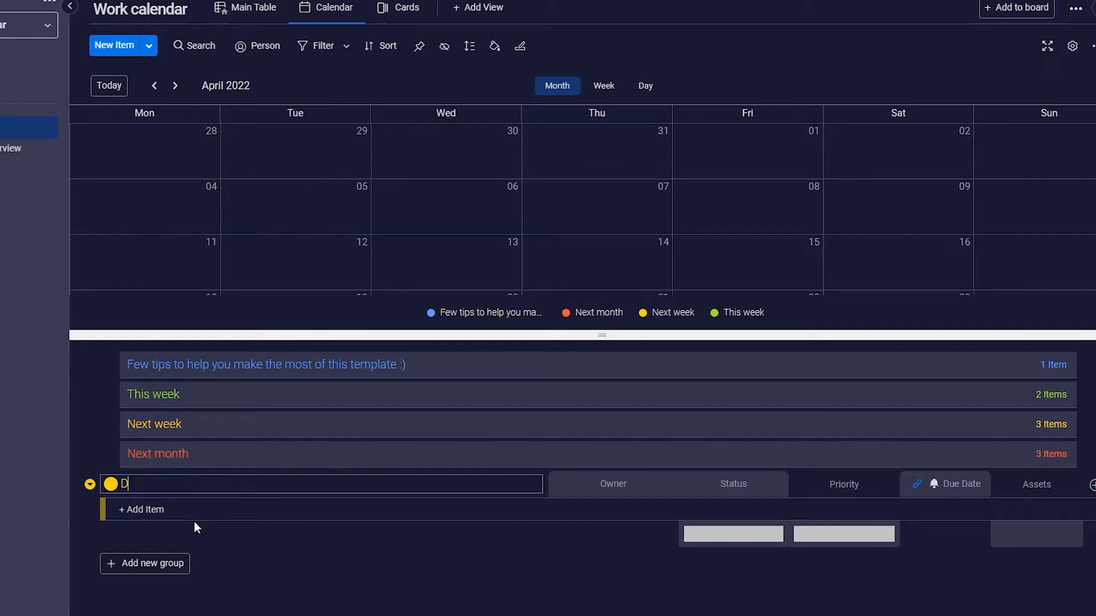
text(December)
click(559, 509)
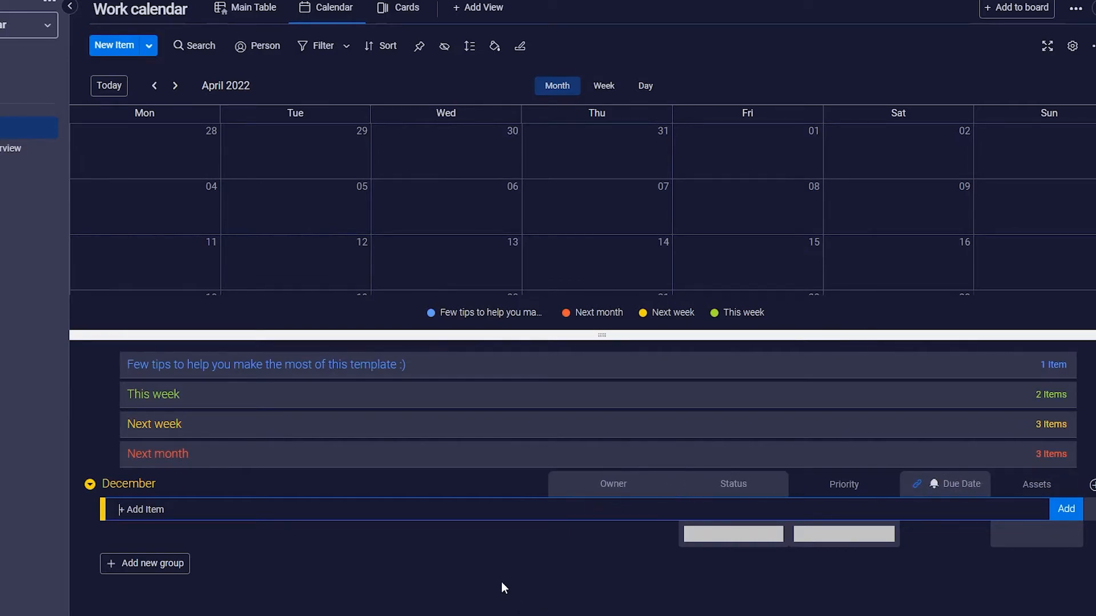
click(89, 484)
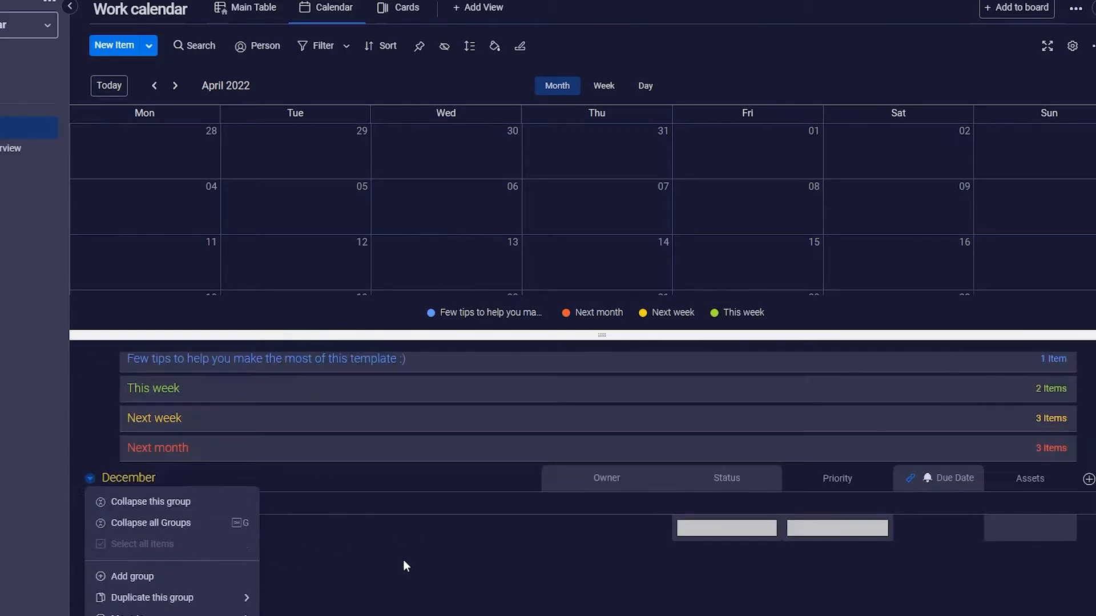
scroll(222, 518, down, 2)
click(451, 492)
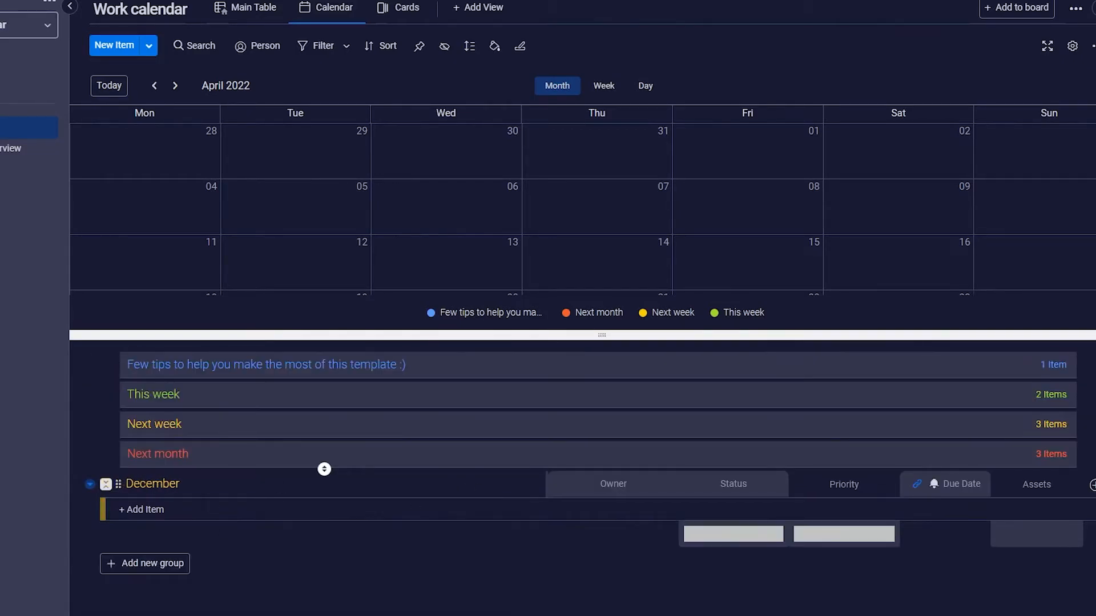
click(90, 484)
scroll(88, 486, down, 2)
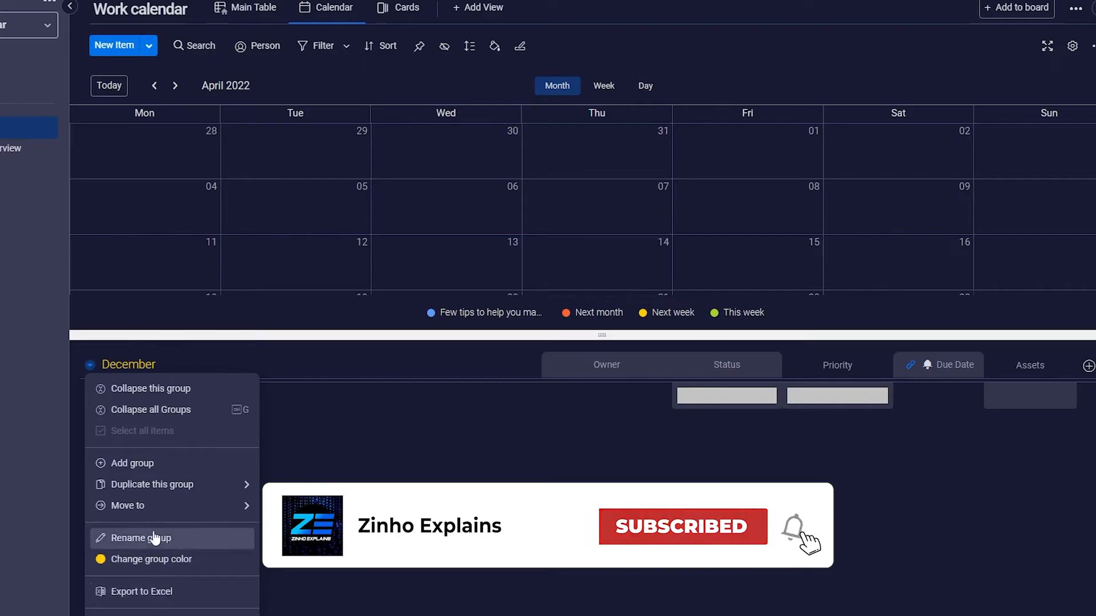
click(323, 471)
- Shrink the calendar area further to make room for the table and change the December group's color to pink
drag(601, 334, 593, 131)
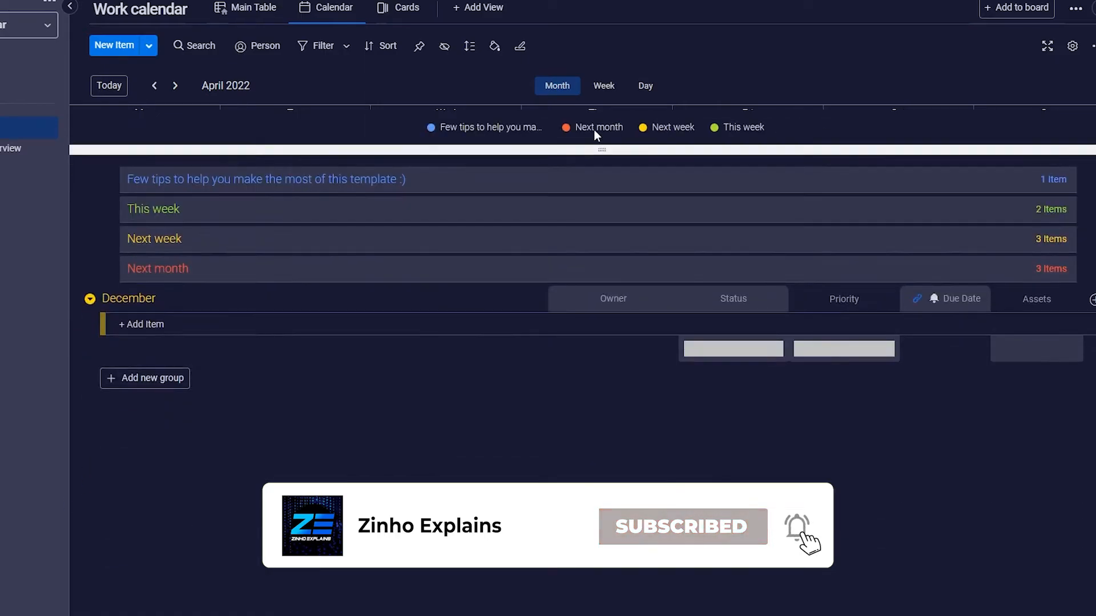
click(90, 299)
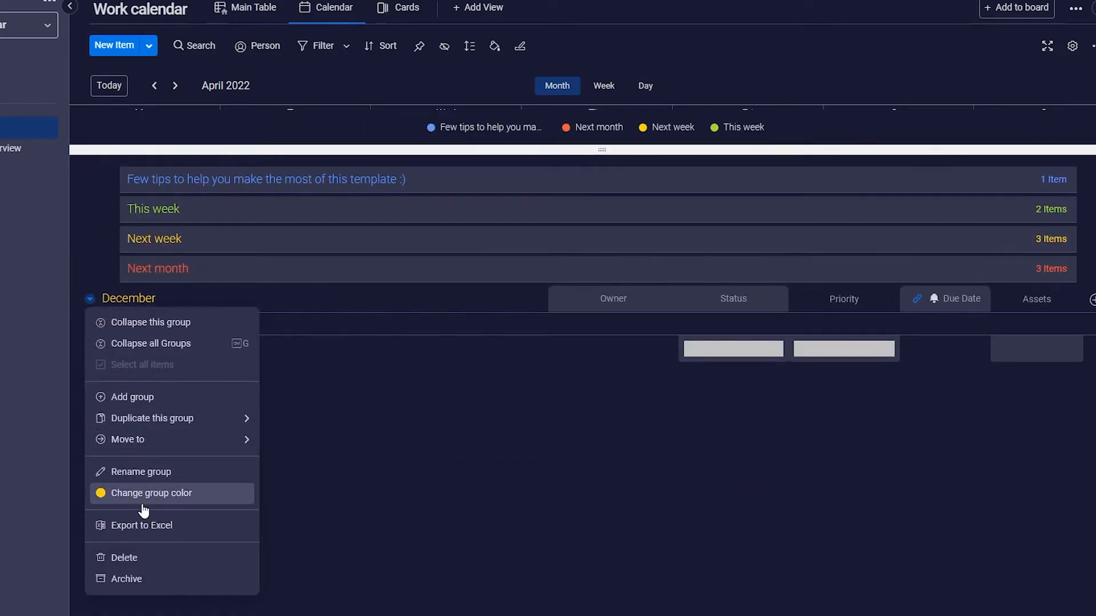
click(107, 493)
click(129, 356)
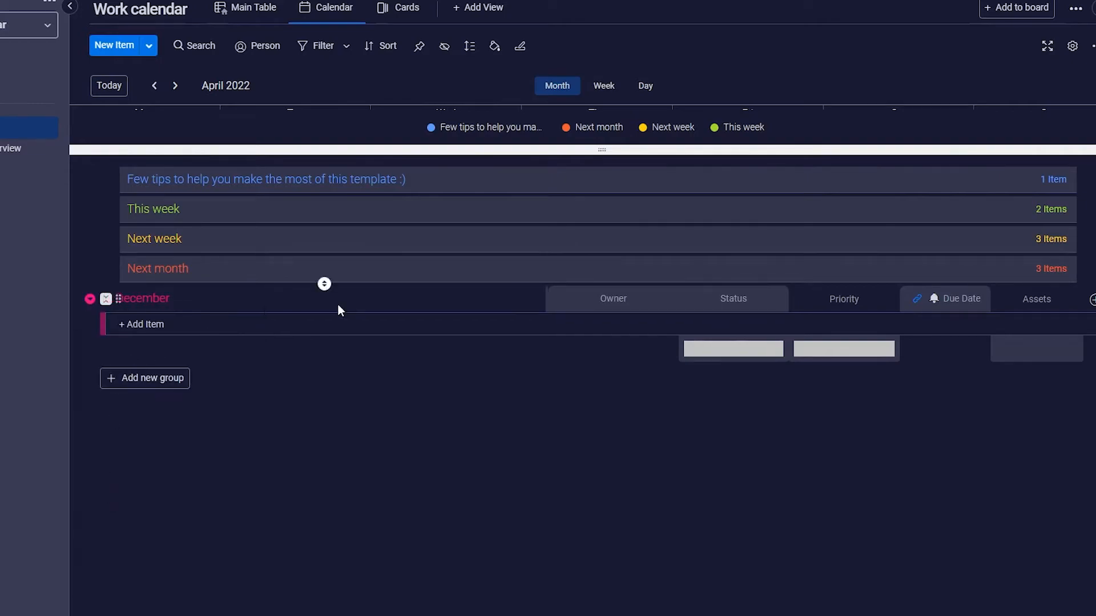
- Collapse the December group so that all groups are folded
click(90, 299)
click(91, 299)
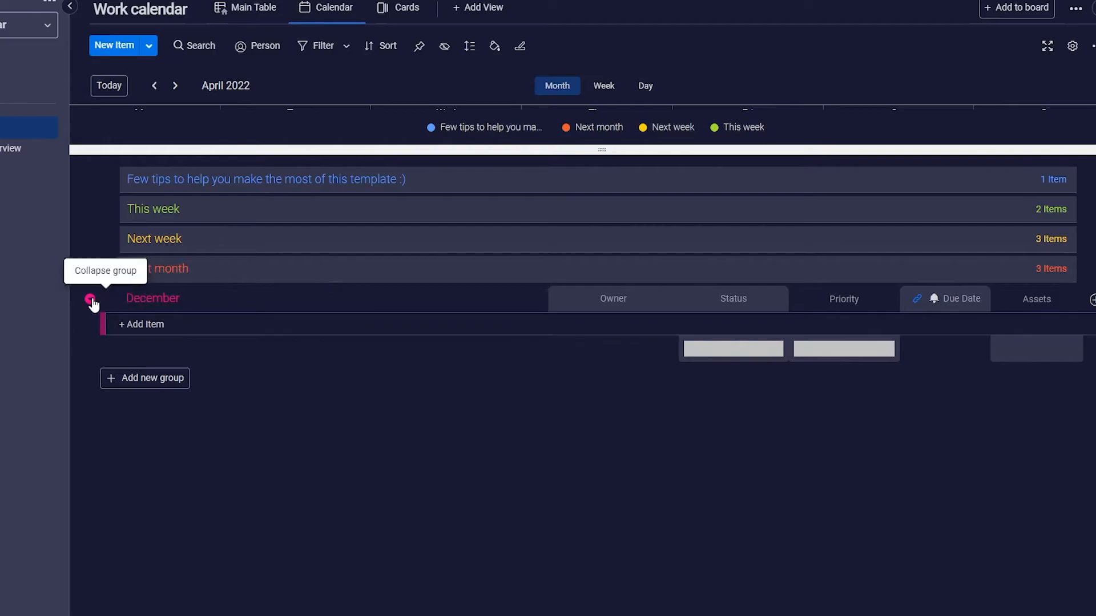
click(90, 299)
click(134, 344)
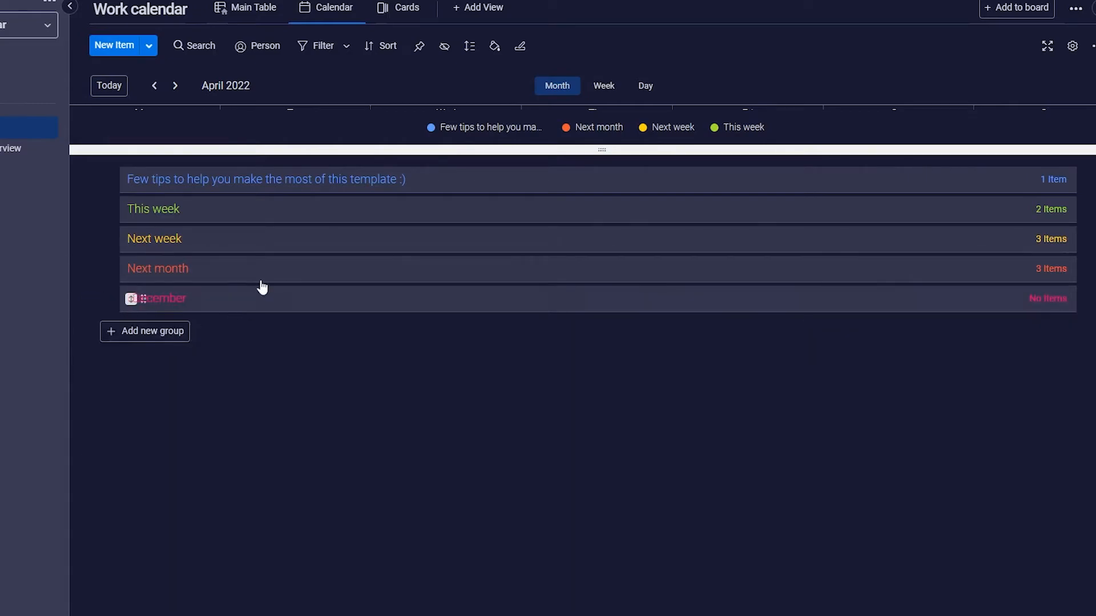
- Expand the Next month group and rename it "May"
click(130, 269)
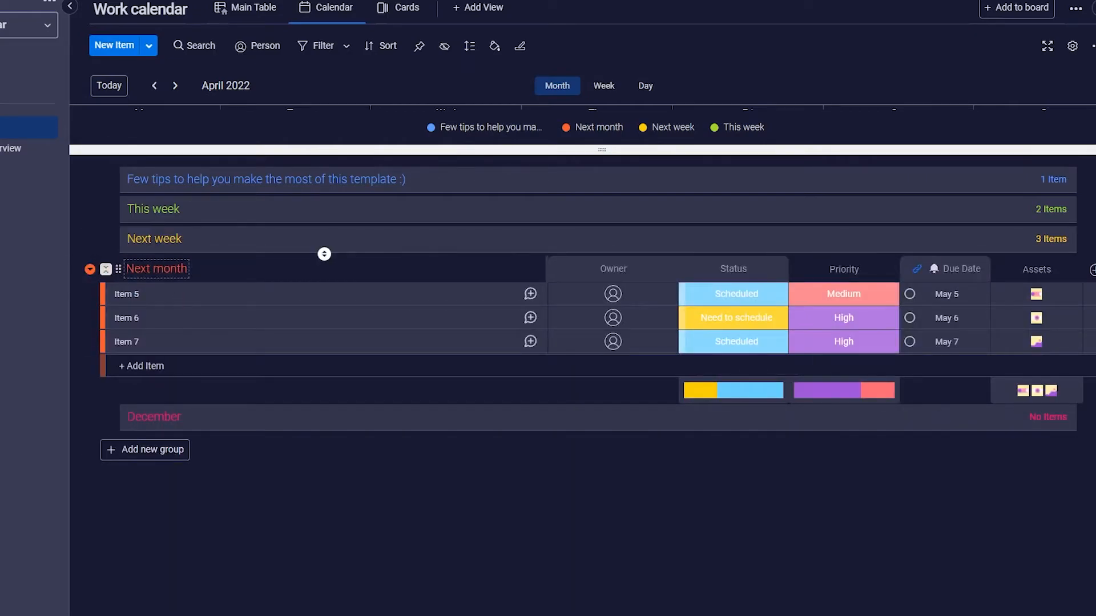
click(160, 268)
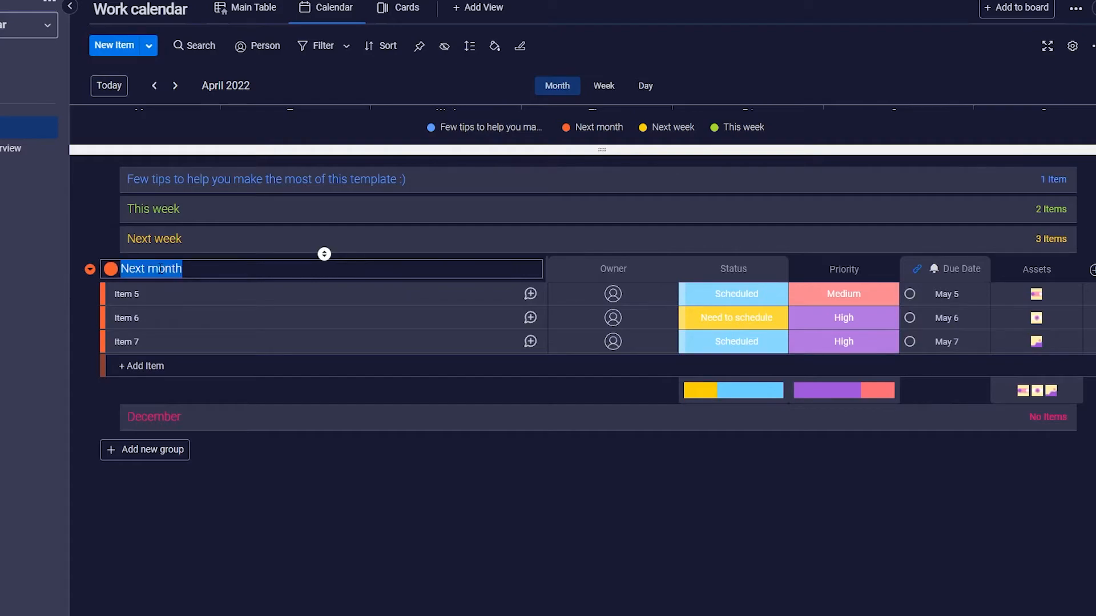
text(May)
- Rename Item 5 in the May group to "Start the Podcast"
click(149, 294)
drag(149, 295, 111, 302)
text(Start th)
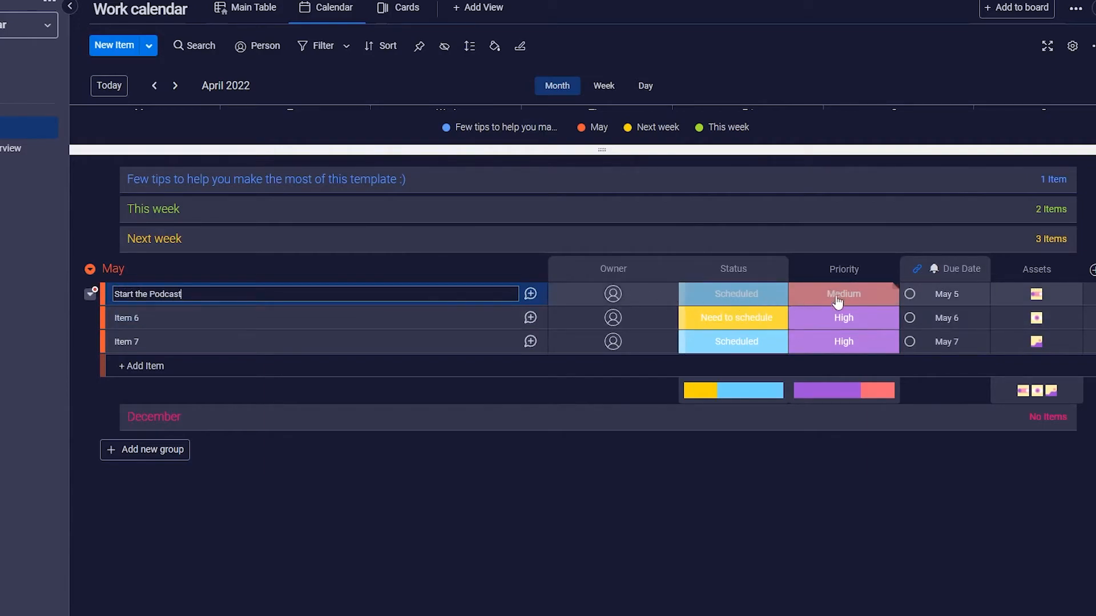
- Change the May group's color to green
mouse_move(912, 292)
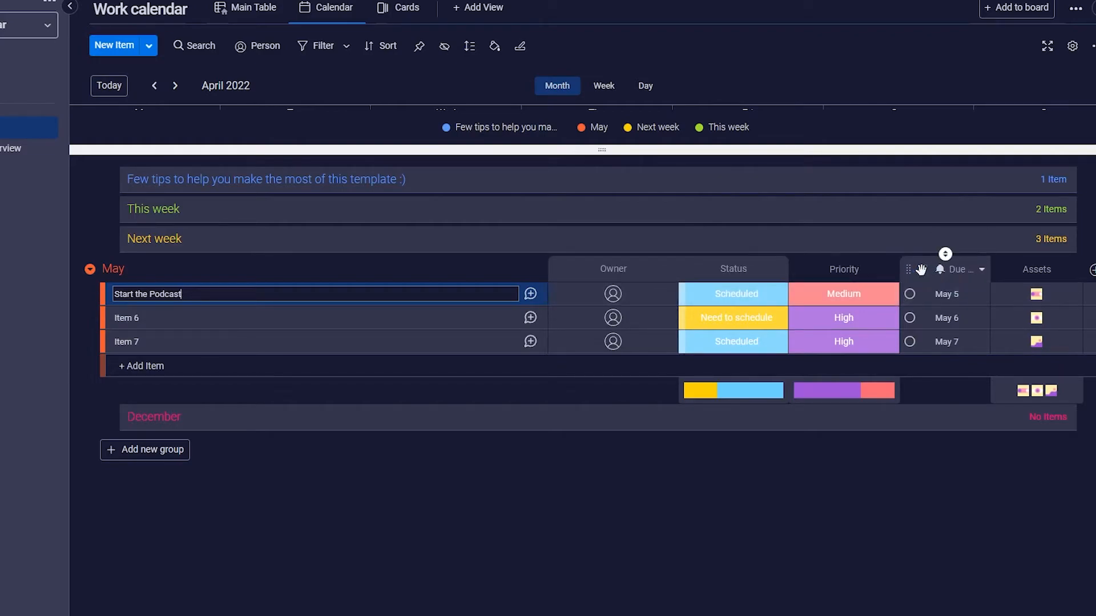
click(90, 269)
click(114, 474)
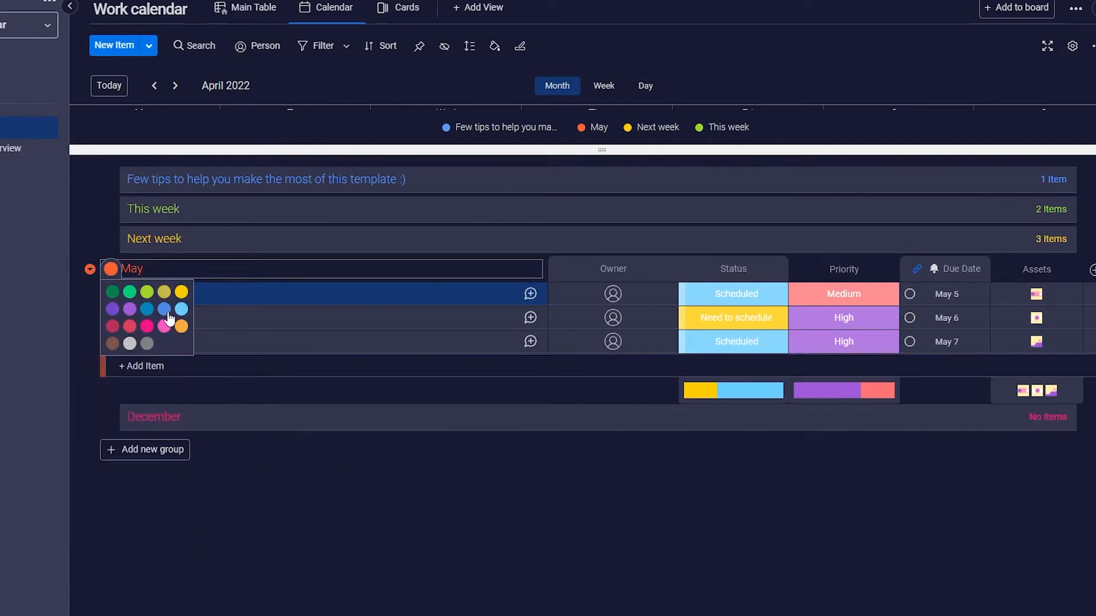
click(130, 292)
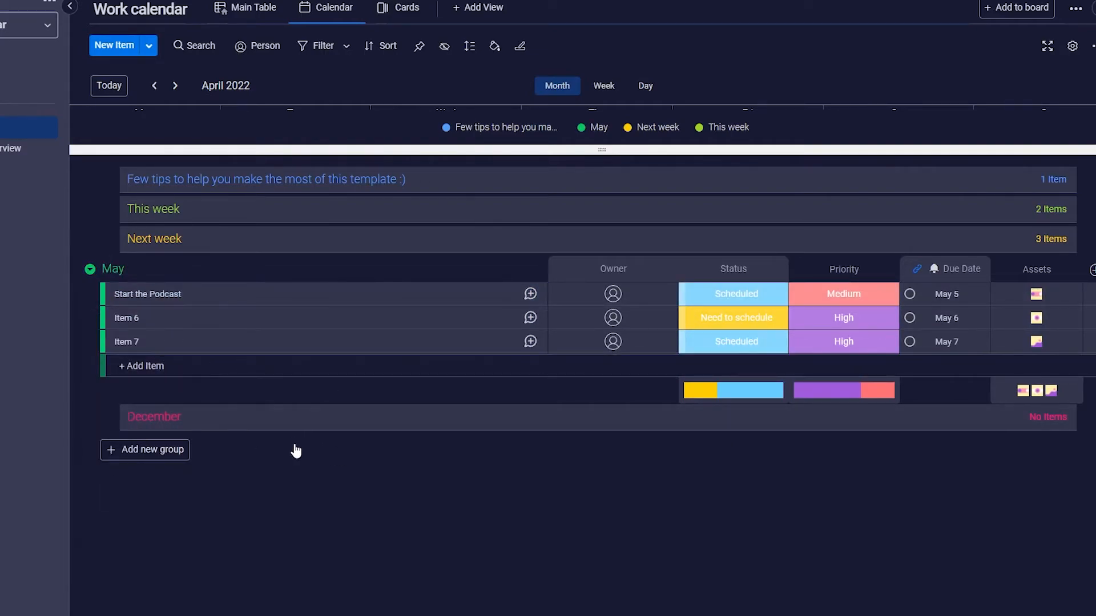
- Collapse all groups and enlarge the calendar area to its full height
click(87, 269)
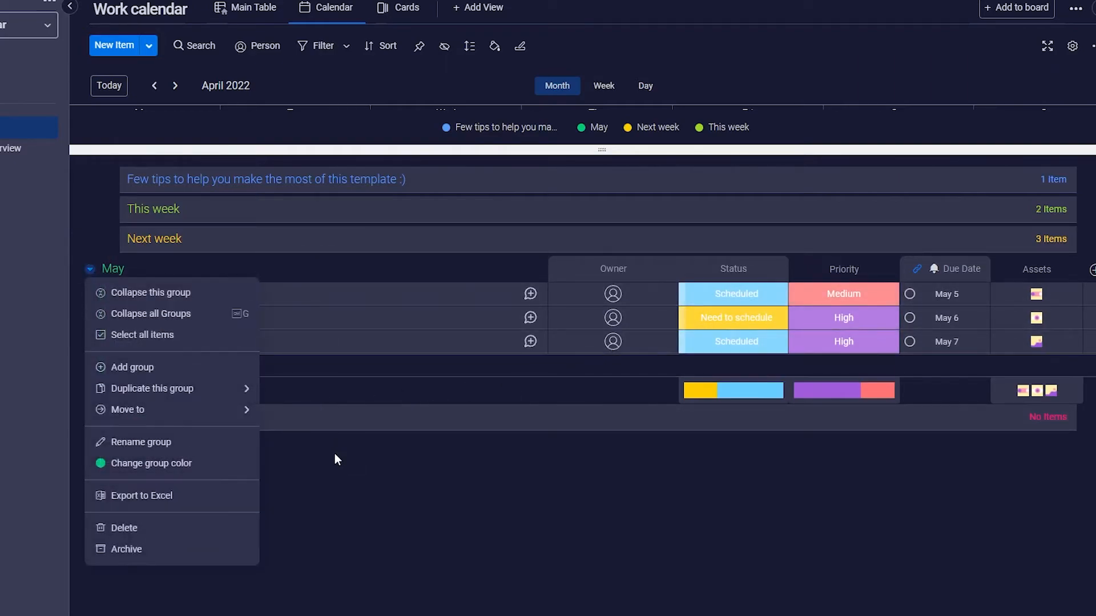
click(160, 314)
drag(624, 150, 668, 520)
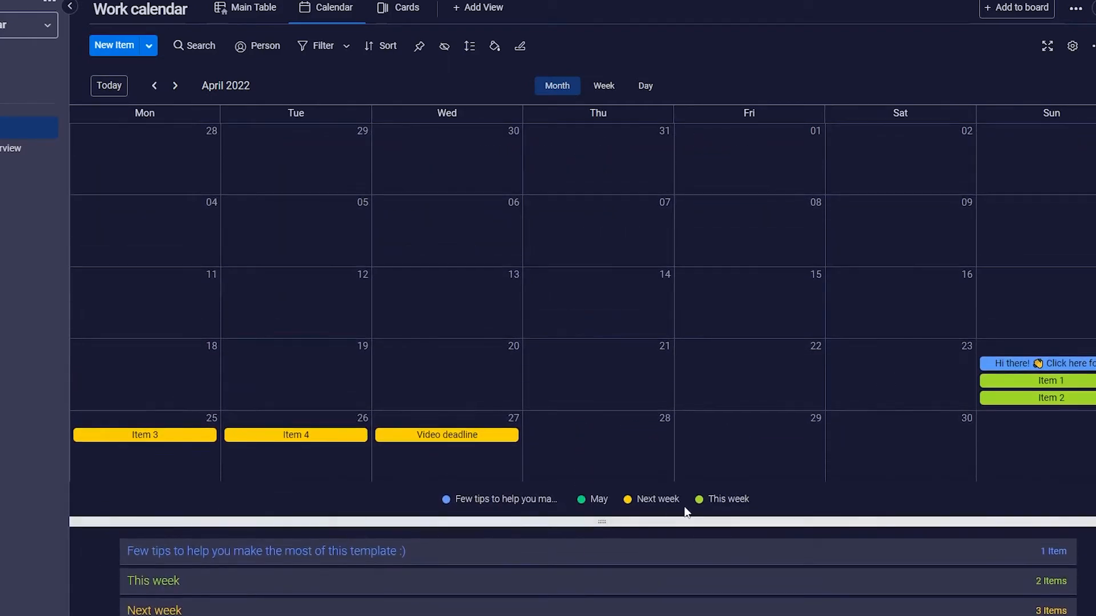
drag(599, 521, 610, 613)
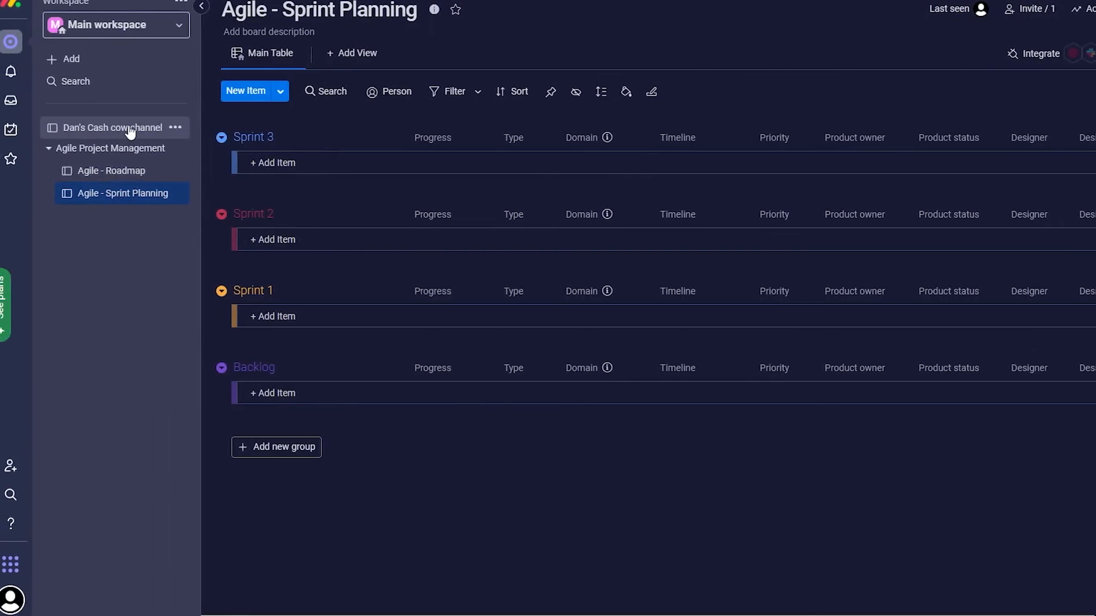
- Add a Calendar view to the Agile - Sprint Planning board and enlarge its calendar widget
click(132, 129)
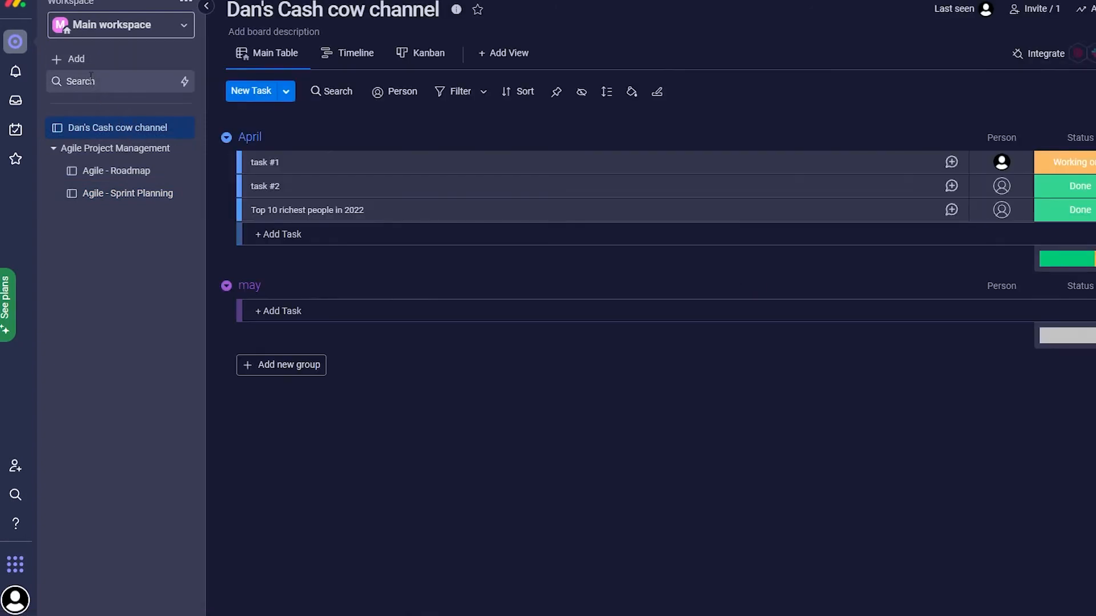
click(121, 194)
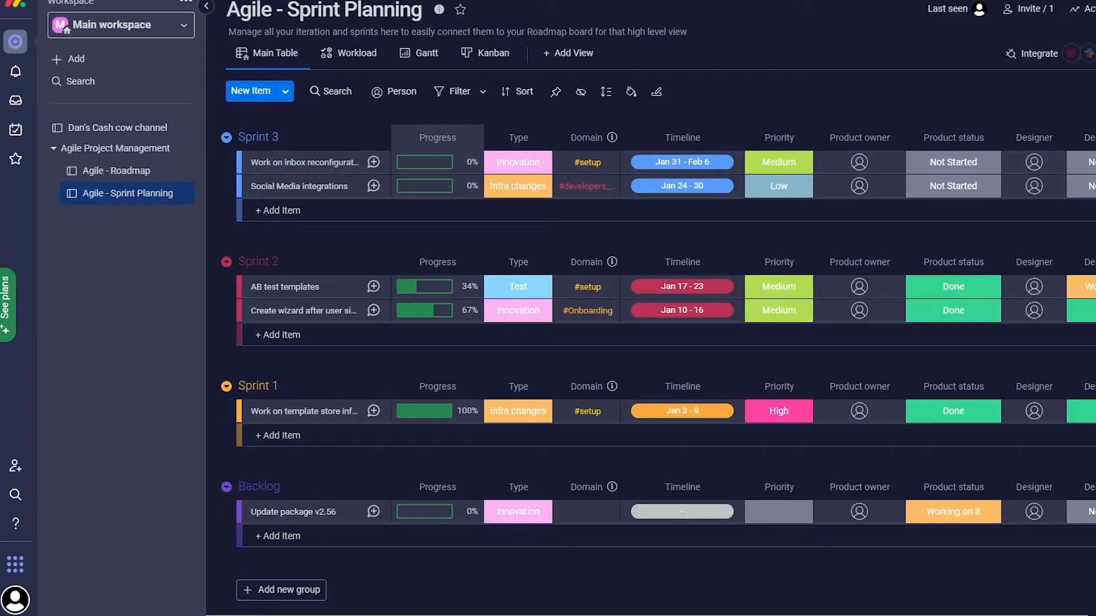
click(565, 52)
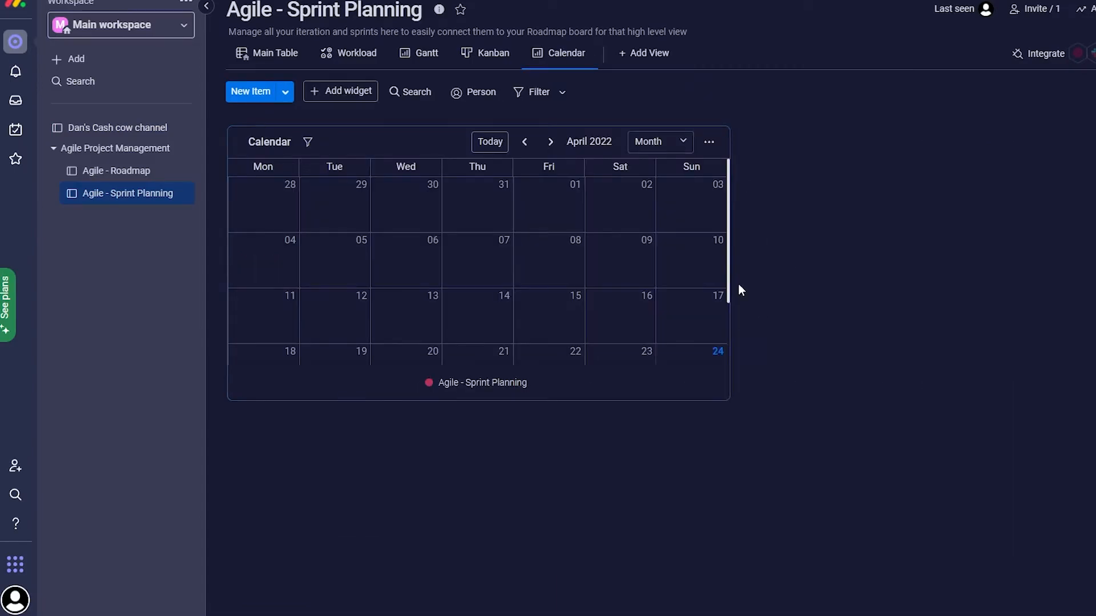
drag(727, 400, 978, 463)
drag(876, 464, 925, 528)
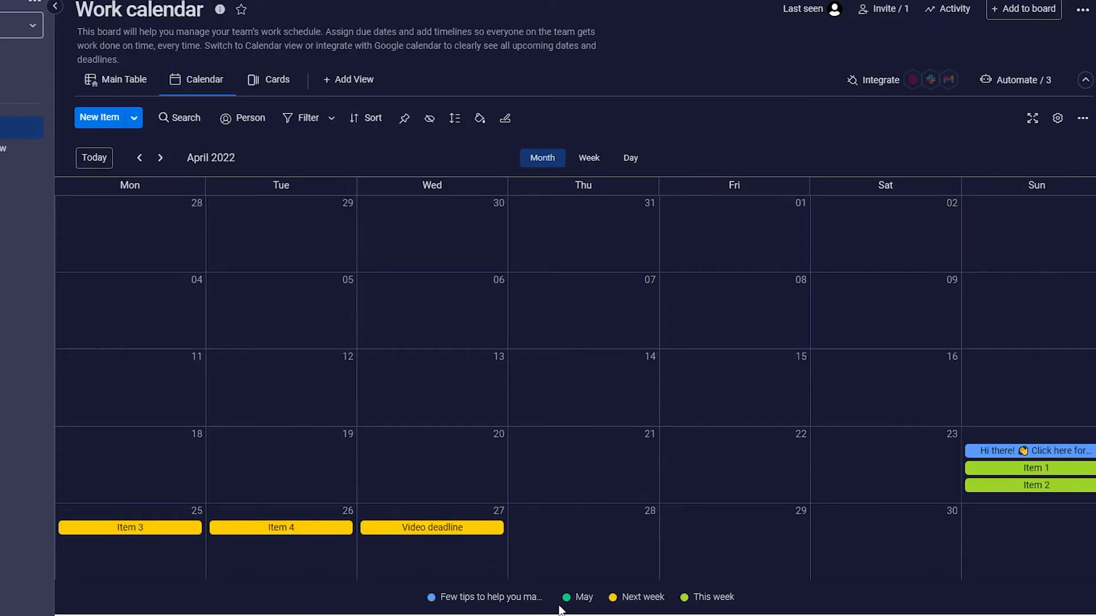
- Start a new automation on the Work calendar board from the "When date arrives notify someone" template
drag(576, 615, 581, 599)
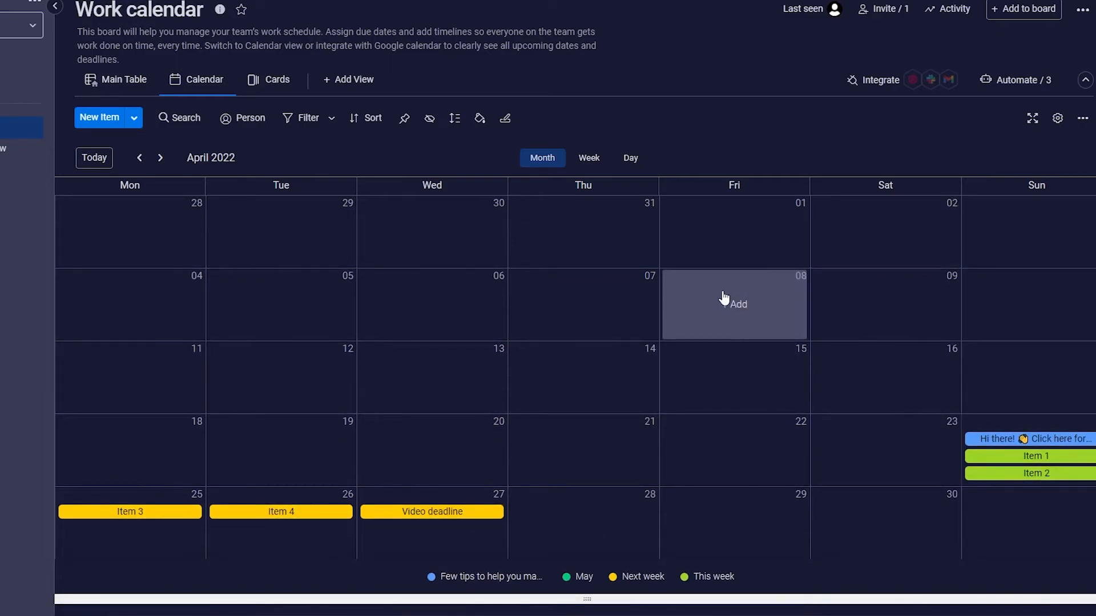
click(1019, 83)
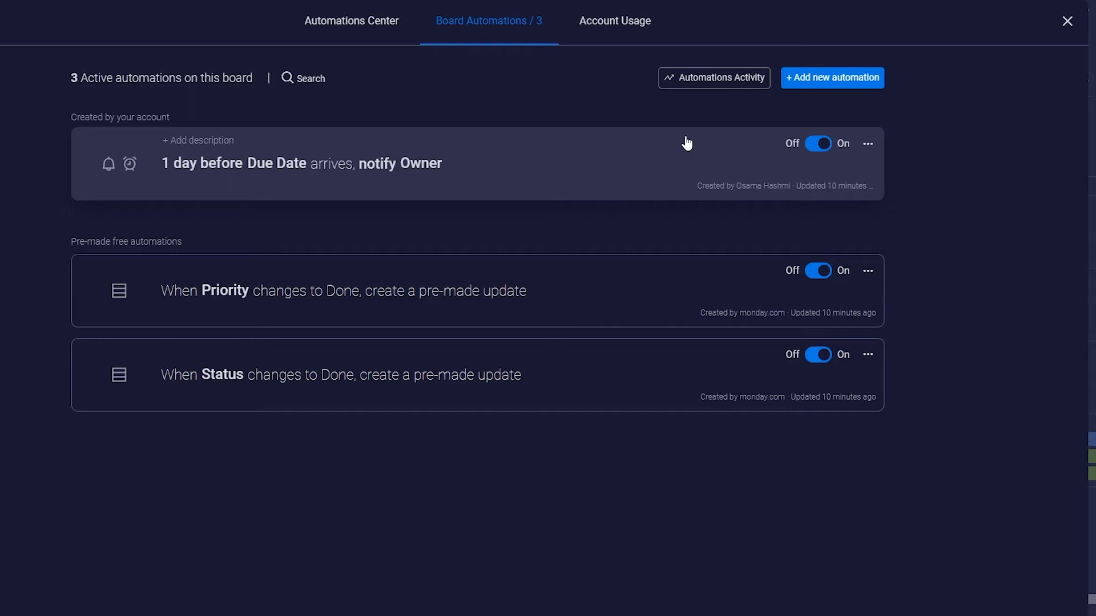
click(827, 87)
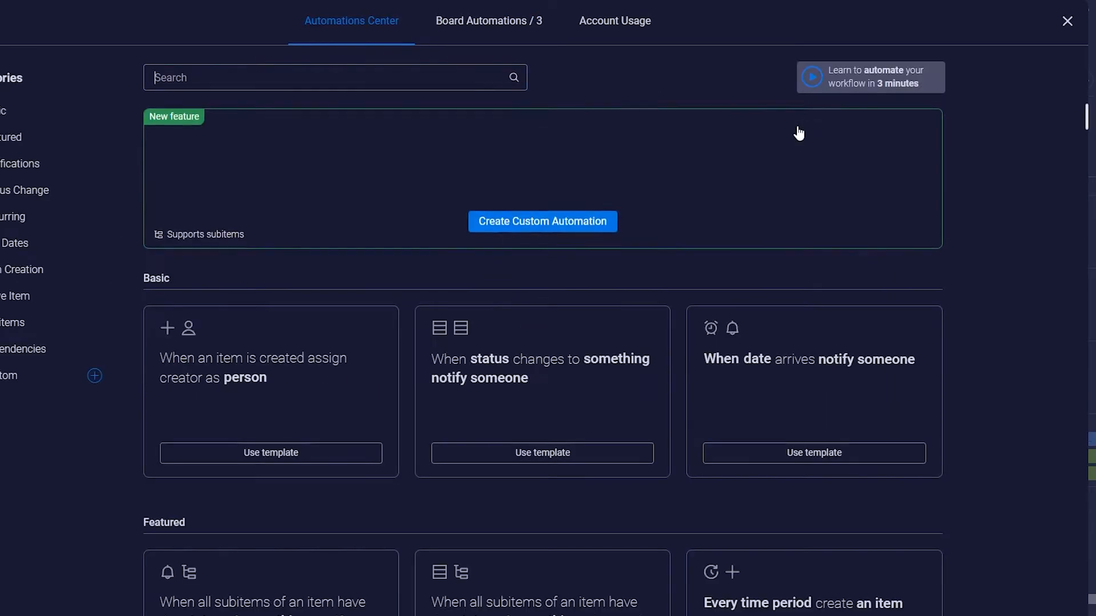
scroll(559, 228, down, 4)
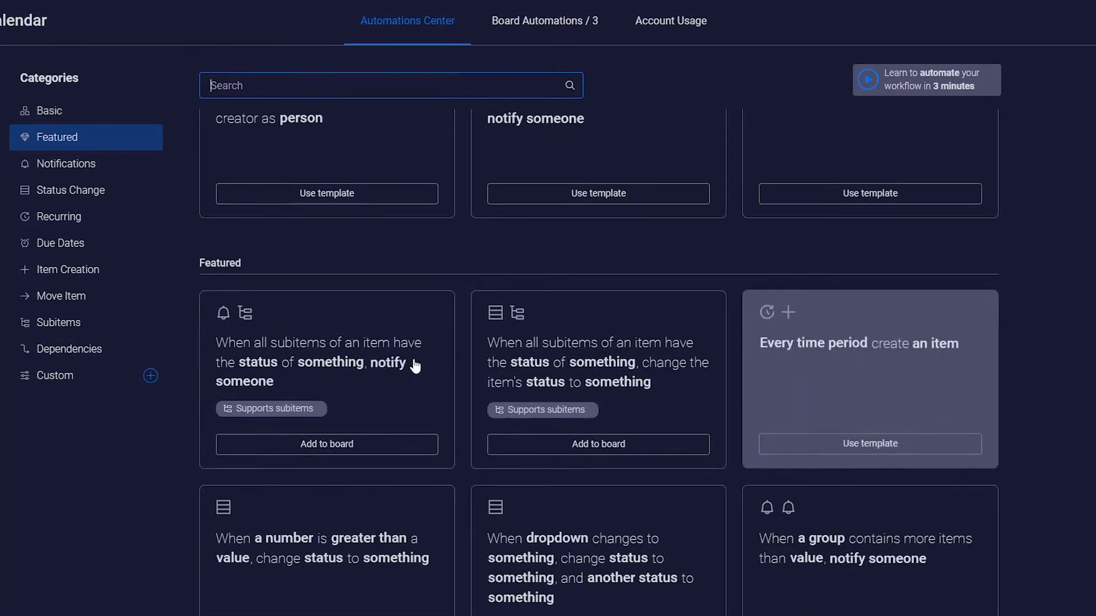
scroll(415, 365, up, 5)
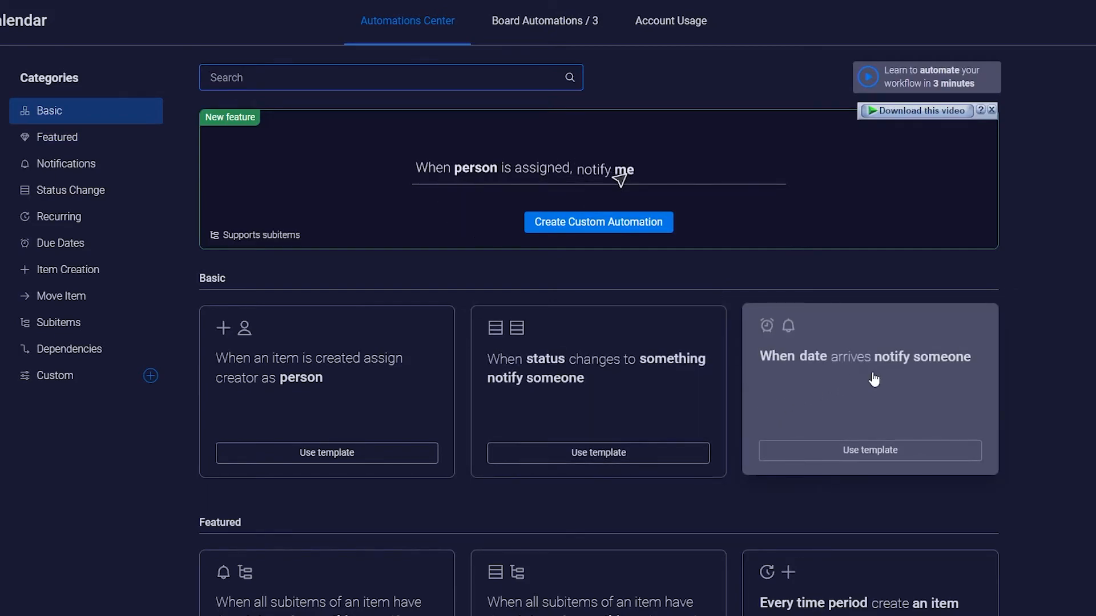
click(863, 456)
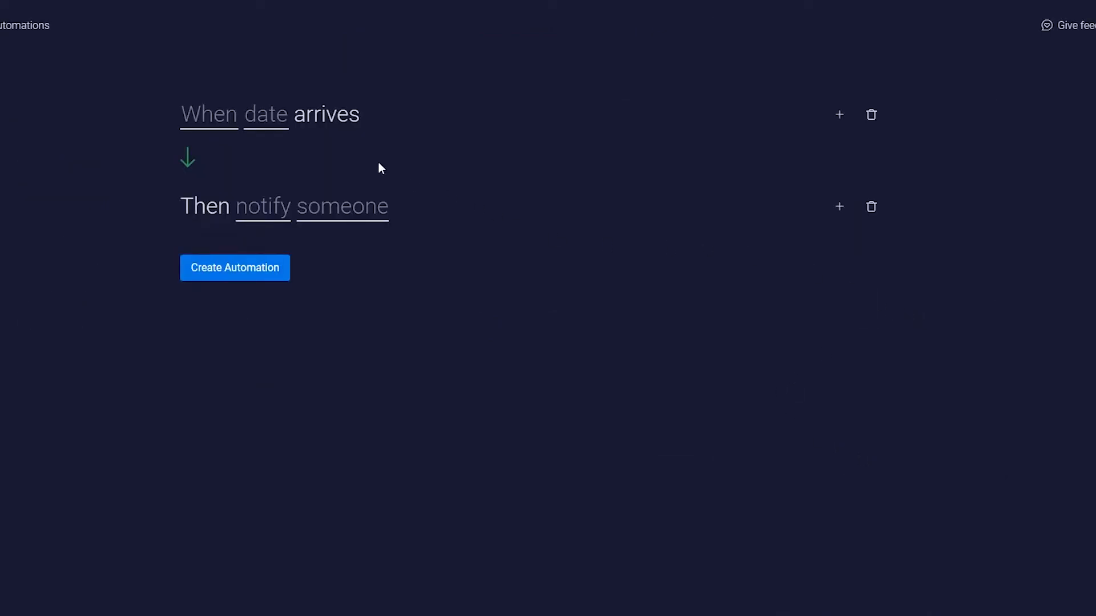
- Set the automation's trigger to fire when the Due Date column's date arrives
click(194, 130)
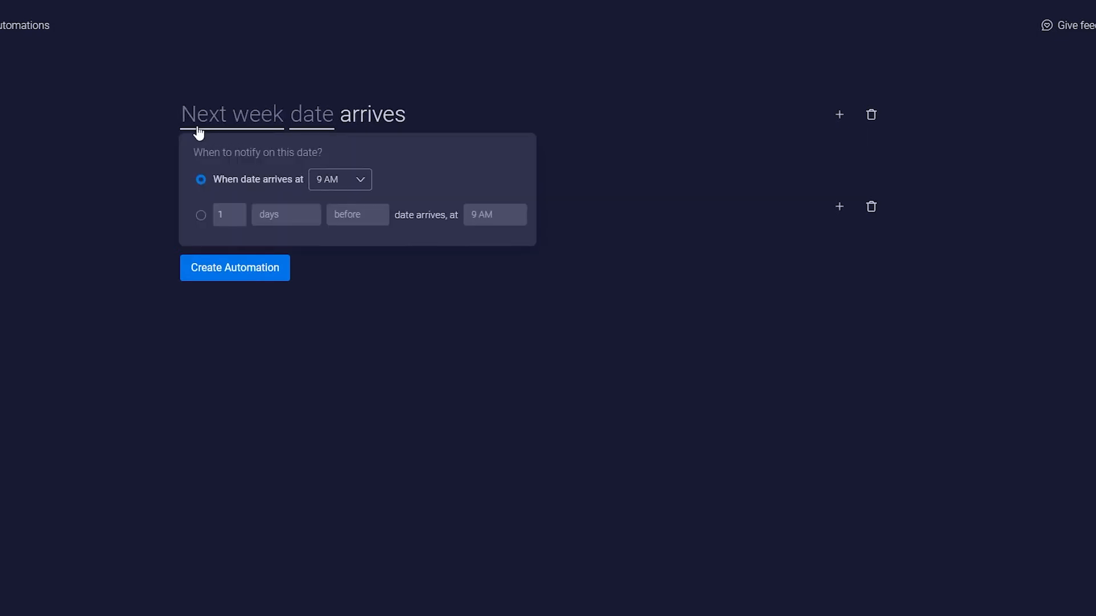
click(197, 132)
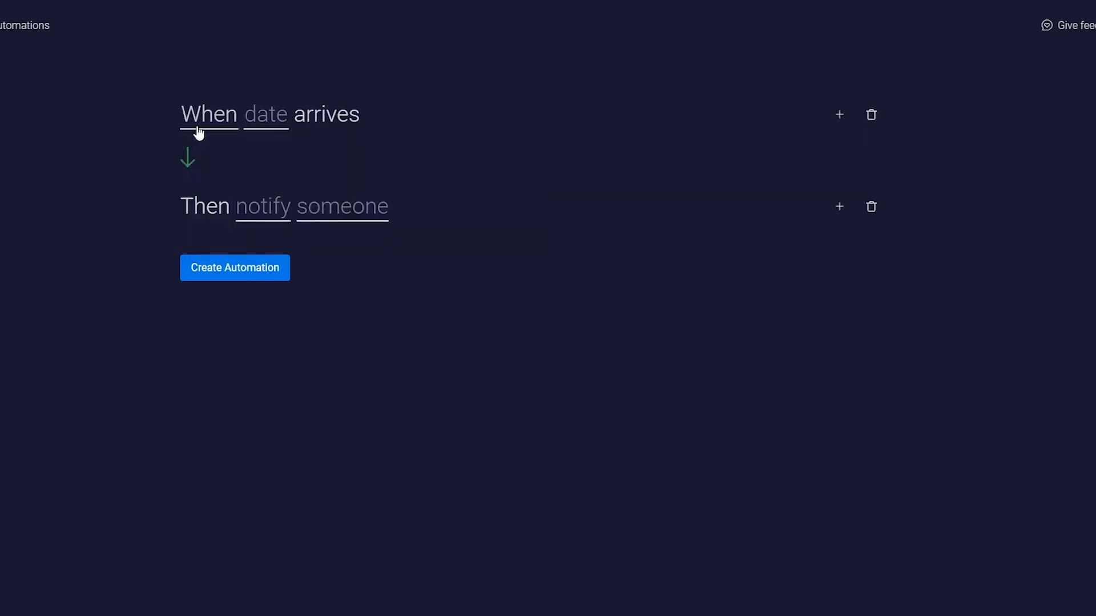
click(266, 127)
click(289, 173)
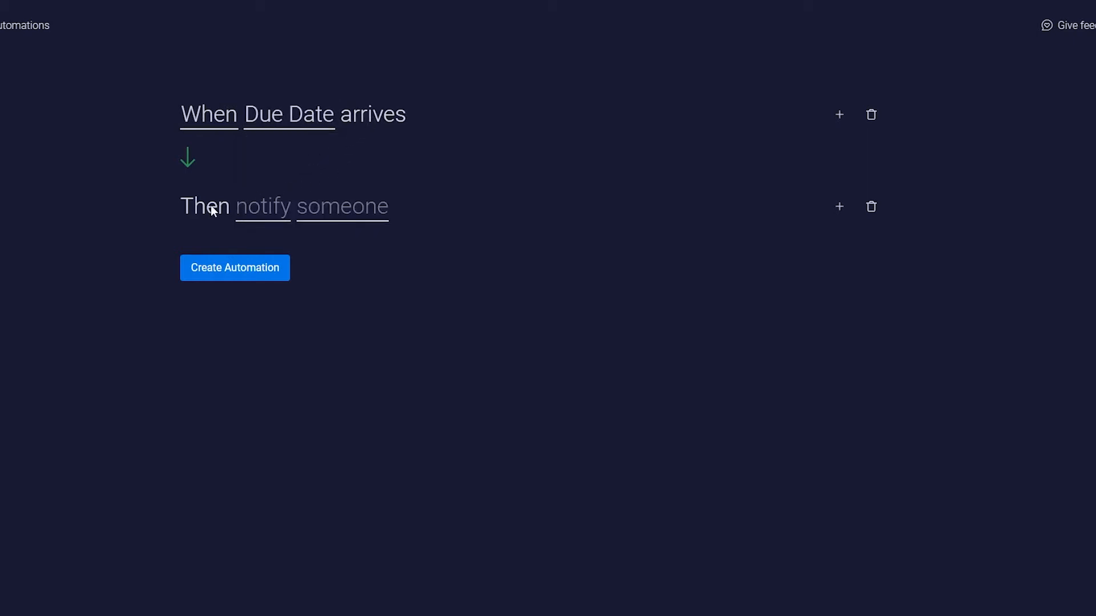
- Write "Due date has arrived" as the automation's notification message
click(262, 220)
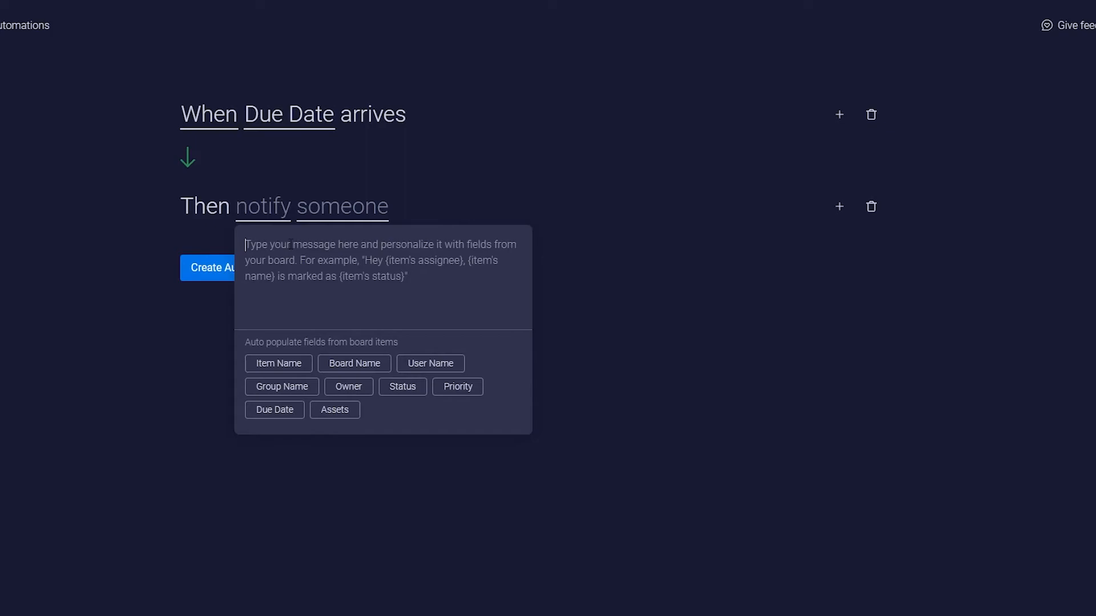
text(Due date has )
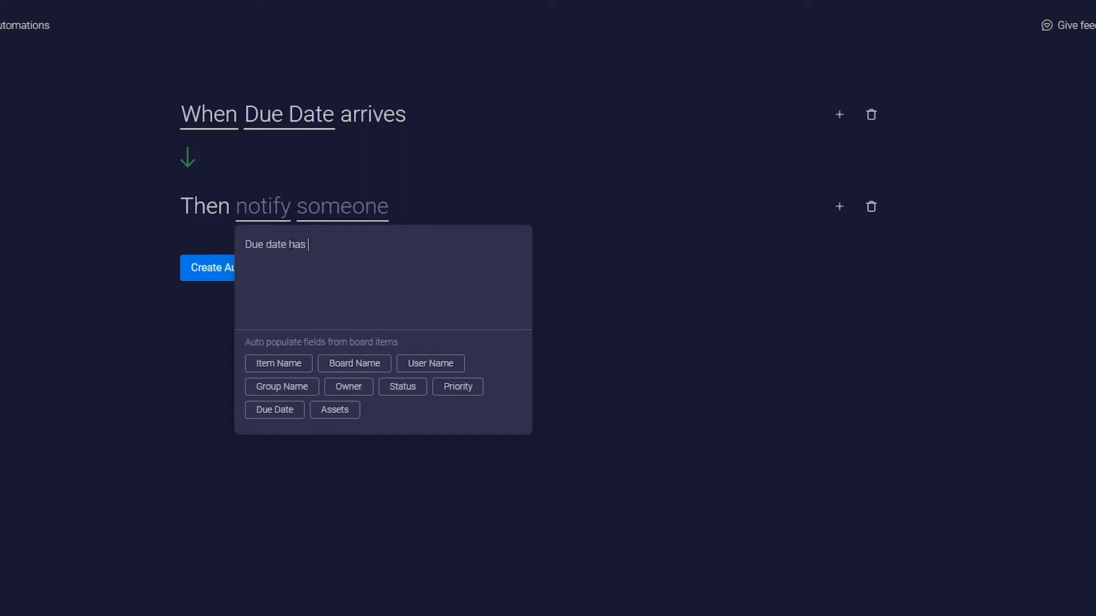
text(arrived)
key(Return)
click(113, 275)
- Set yourself as the notification recipient, create the due date automation and return to the calendar
click(386, 217)
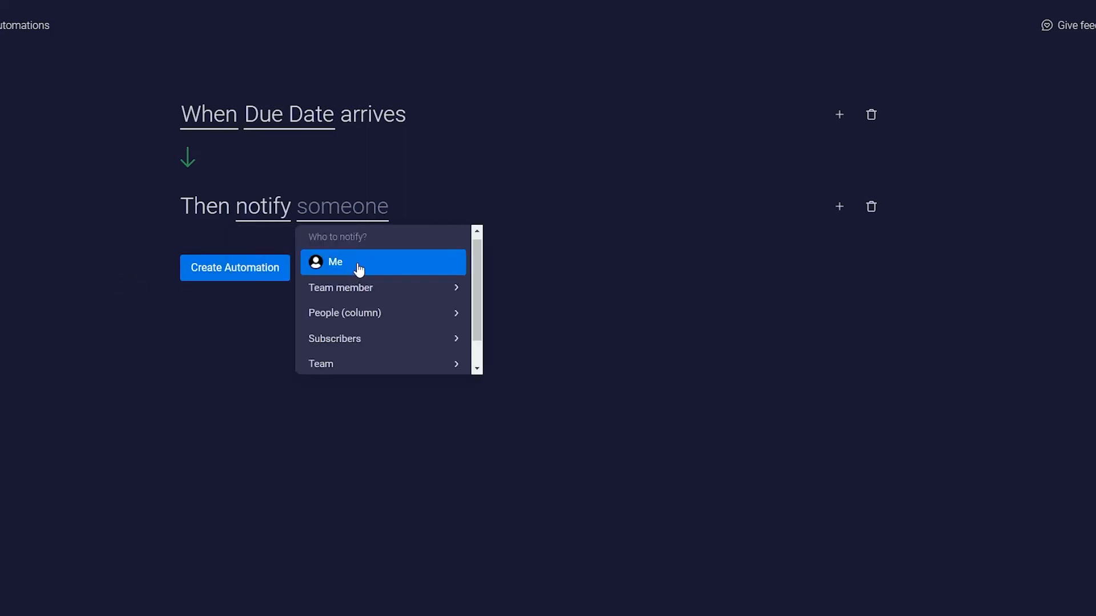
click(381, 262)
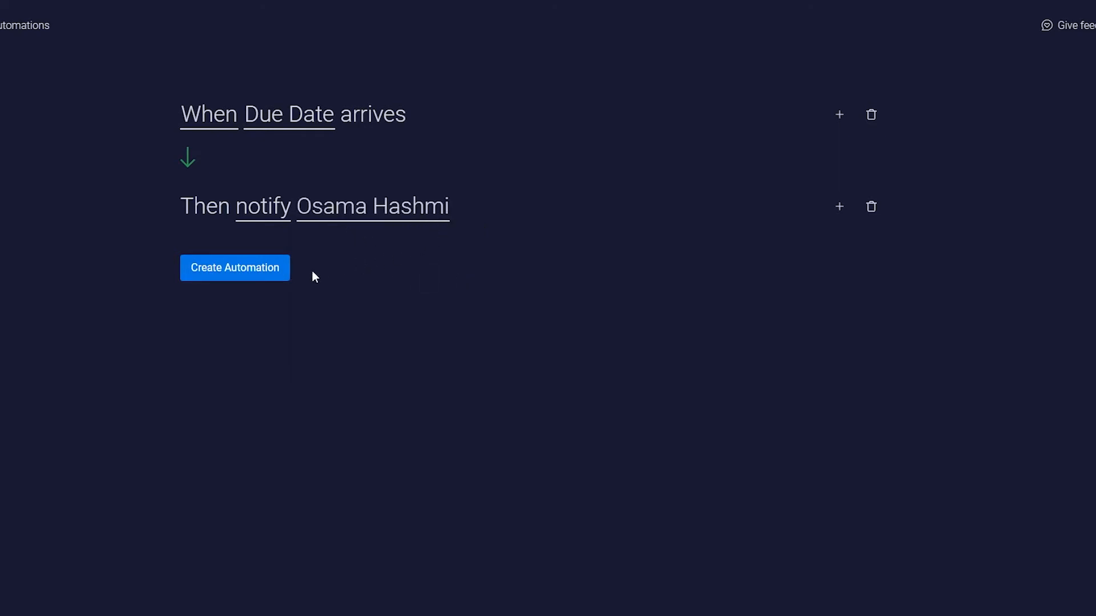
click(270, 278)
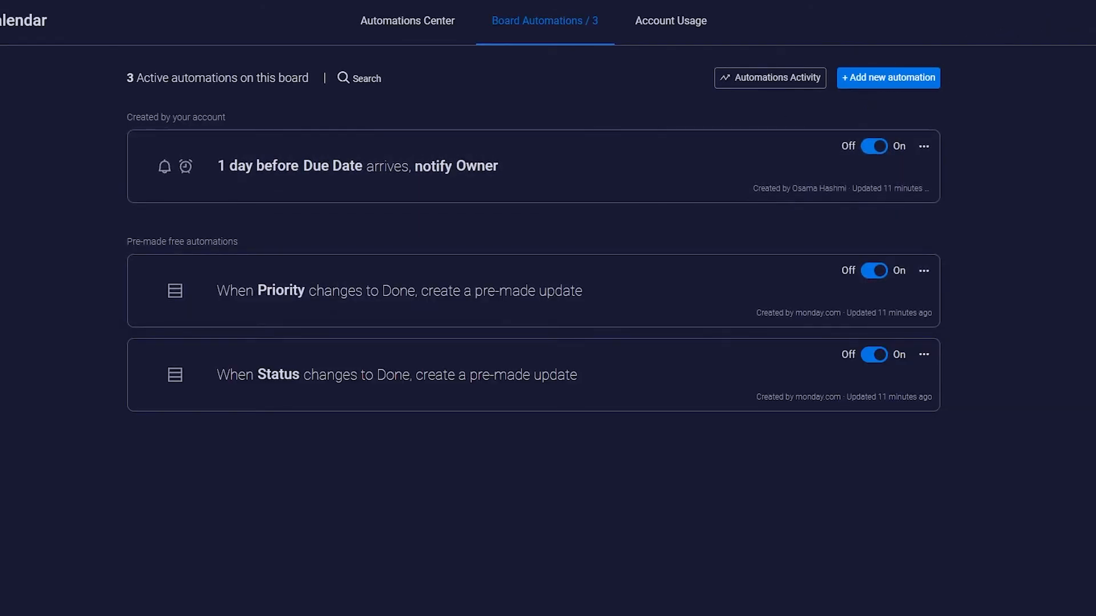
click(1091, 21)
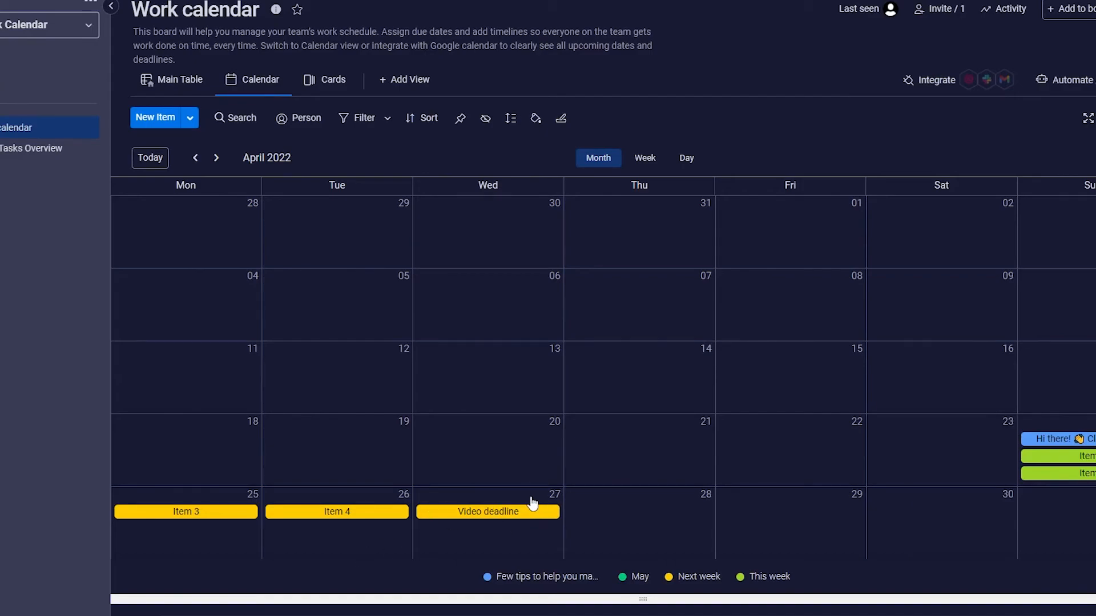
- Start another board automation from the "When status changes to something notify someone" template
click(1065, 79)
click(868, 81)
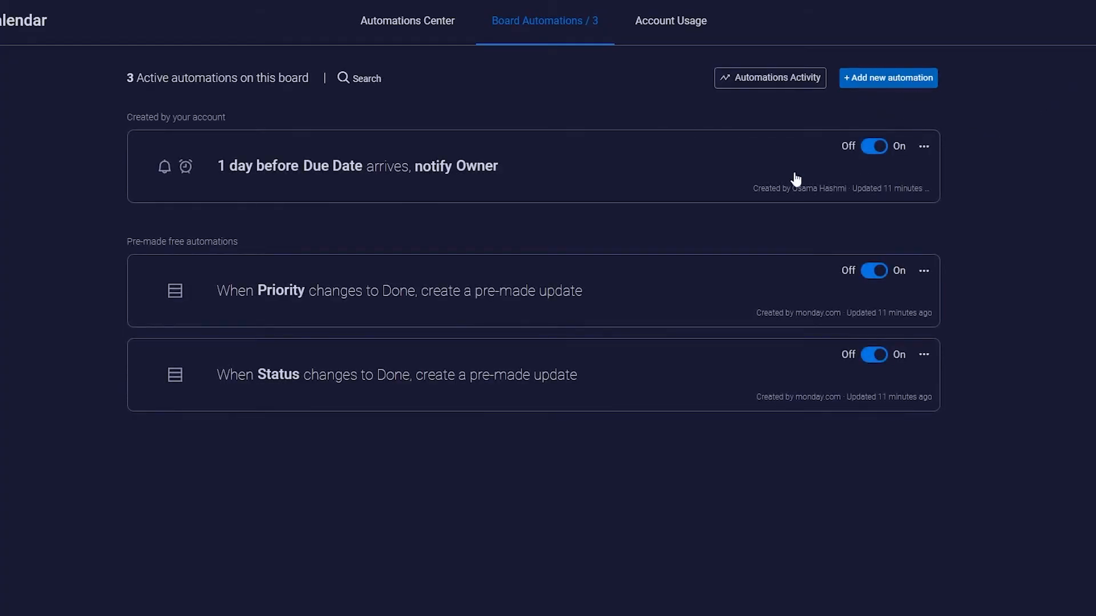
scroll(496, 323, down, 2)
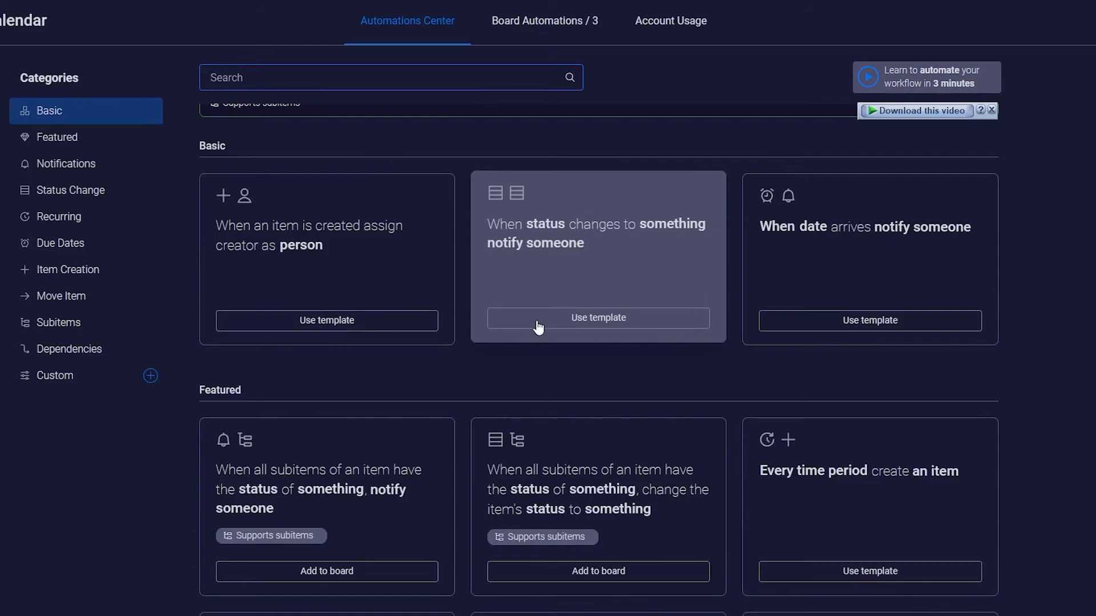
scroll(548, 308, up, 1)
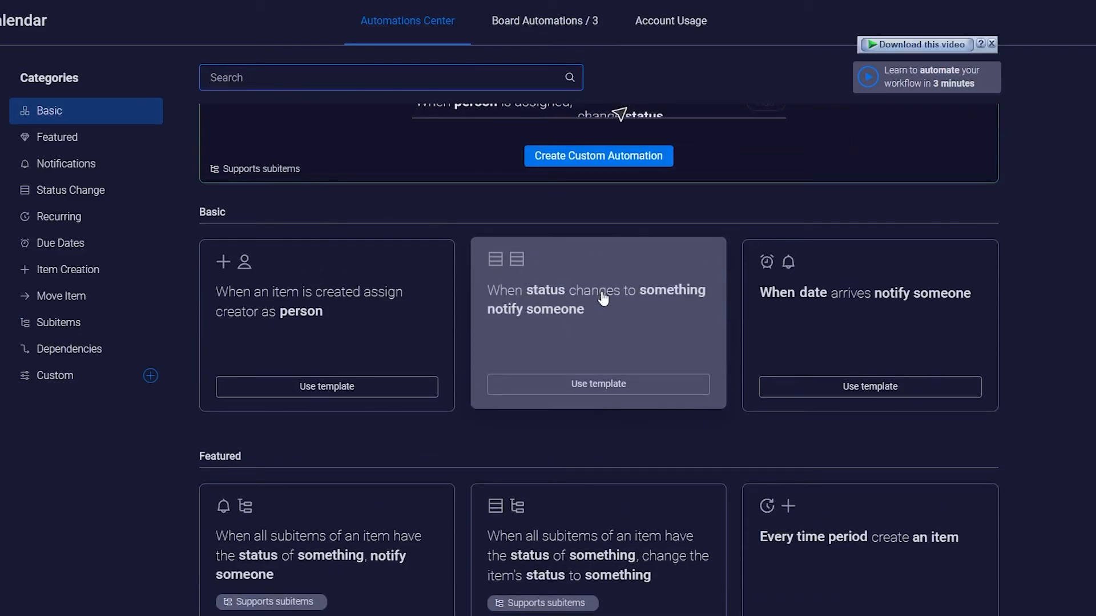
click(609, 384)
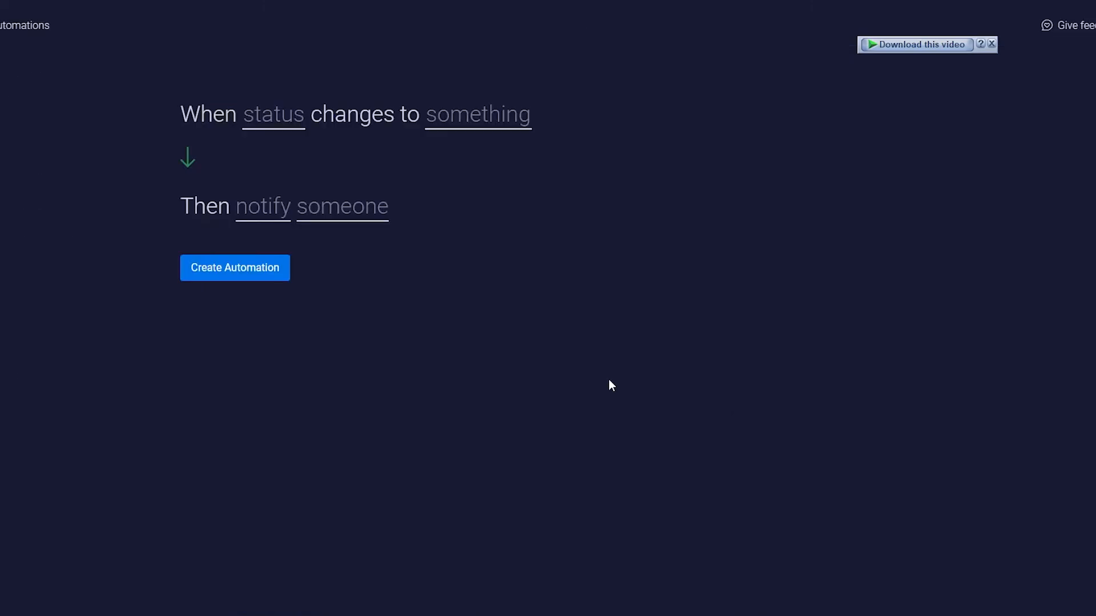
- Set the trigger to fire when the Status column changes to anything
click(284, 125)
click(294, 176)
click(513, 130)
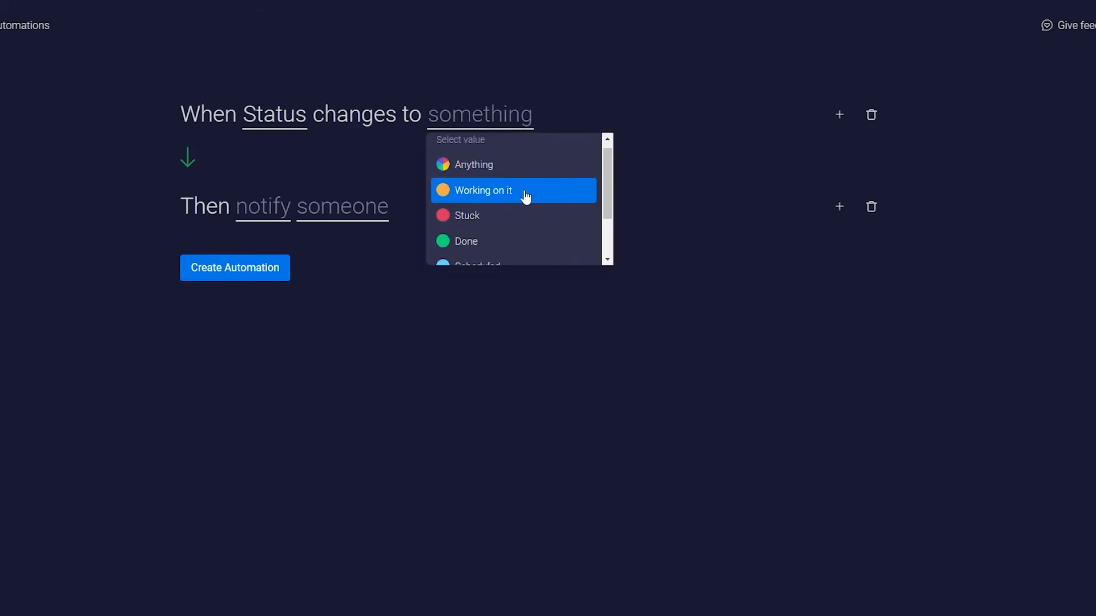
scroll(520, 243, down, 2)
scroll(519, 240, up, 3)
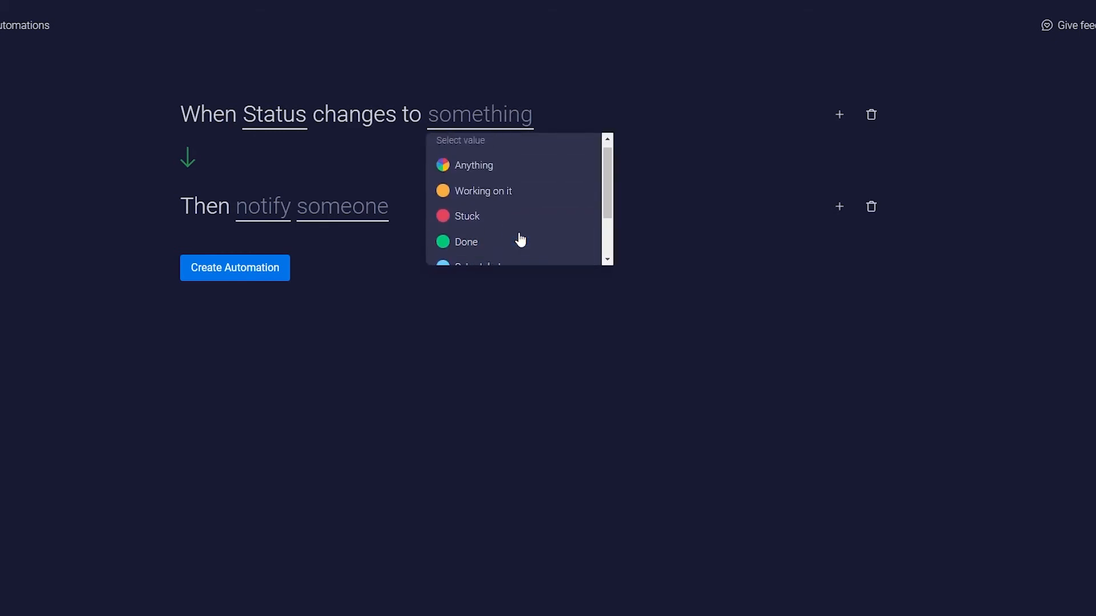
click(509, 172)
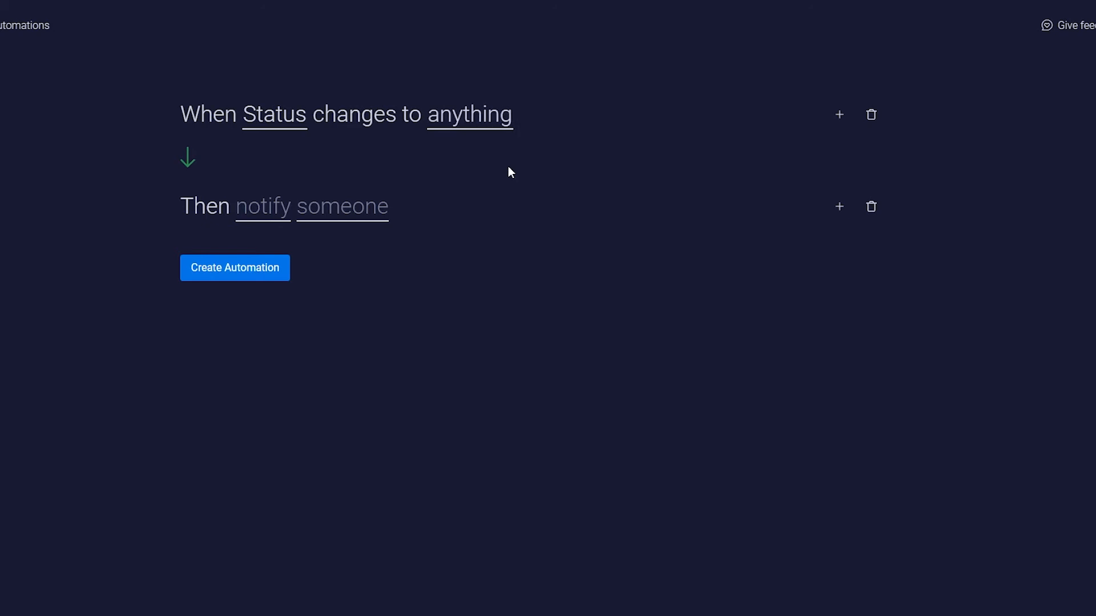
- Compose the notification message "Hey {item's name}'s {item's Status} changed" using the item name and status fields
click(249, 209)
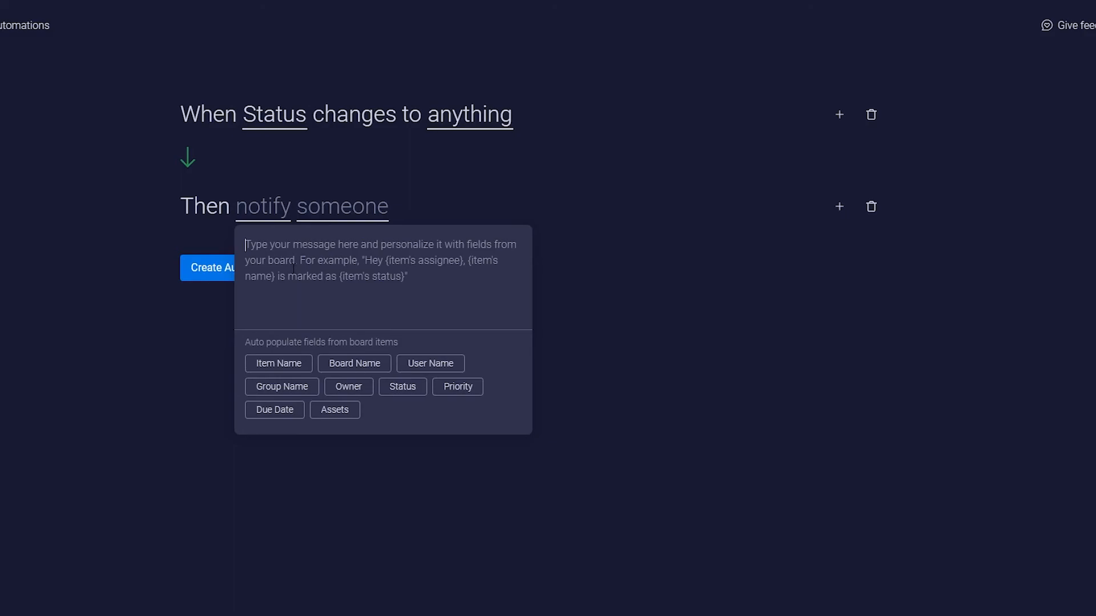
text(Hey)
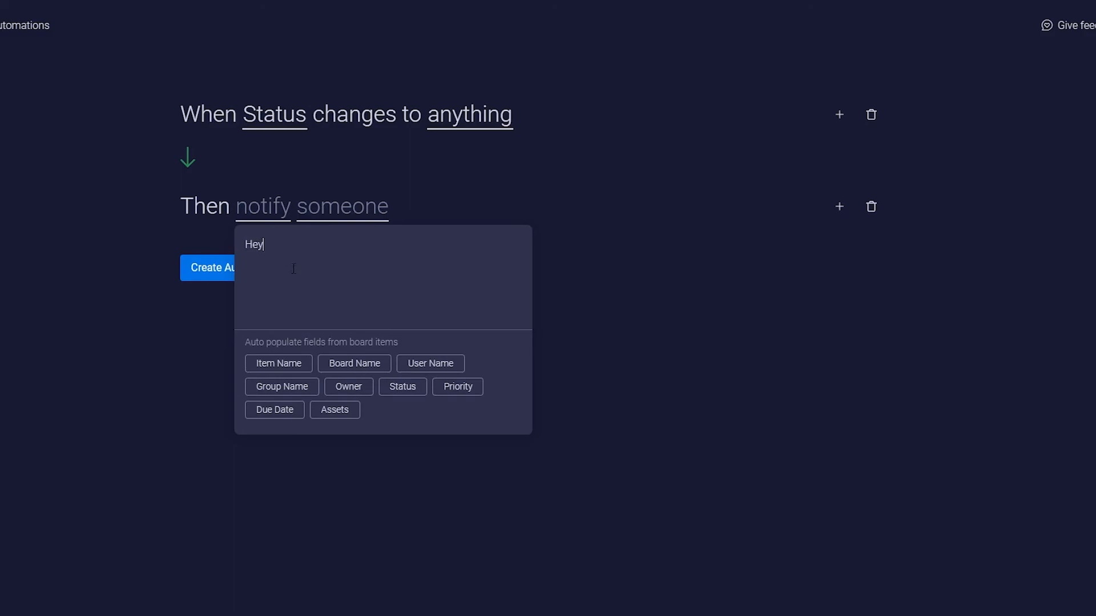
click(280, 364)
text('s name}'s)
click(401, 390)
text(changed)
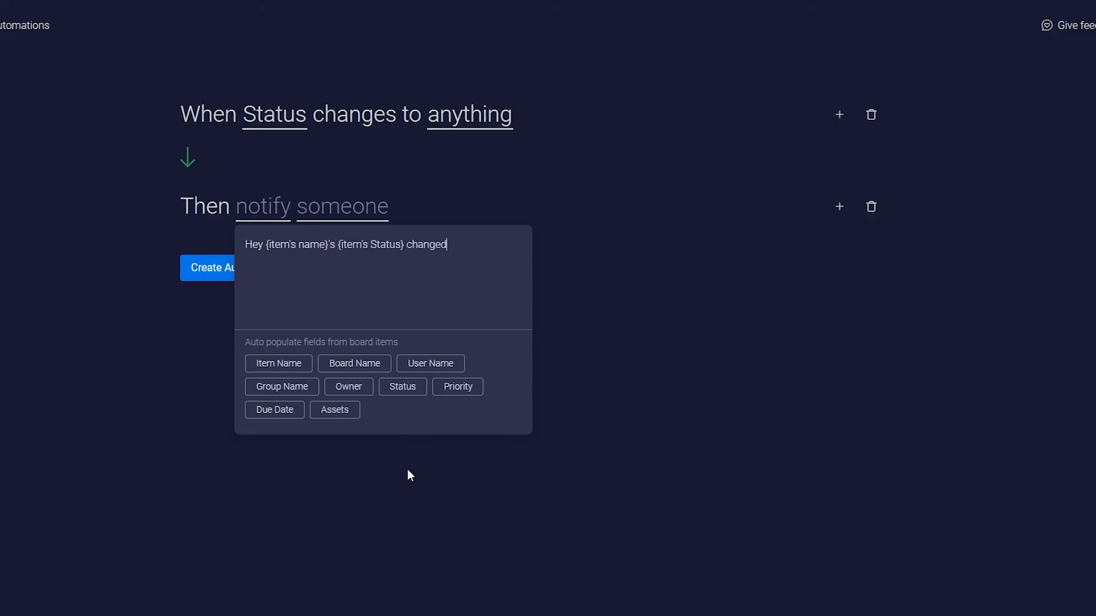
click(671, 419)
- Set yourself as the recipient of the status notification and create the automation
click(337, 224)
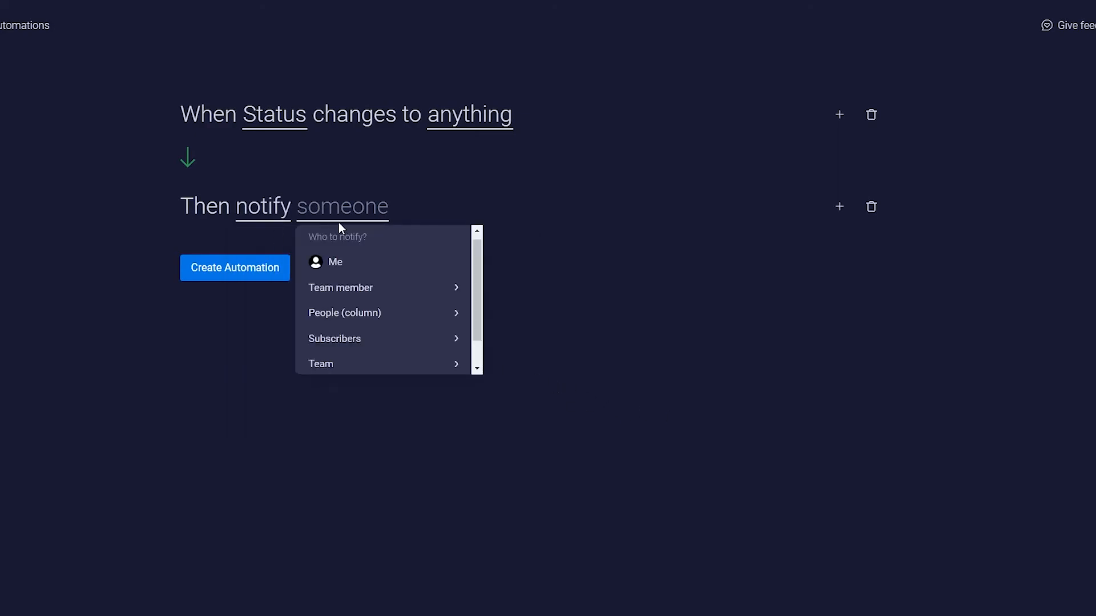
click(380, 271)
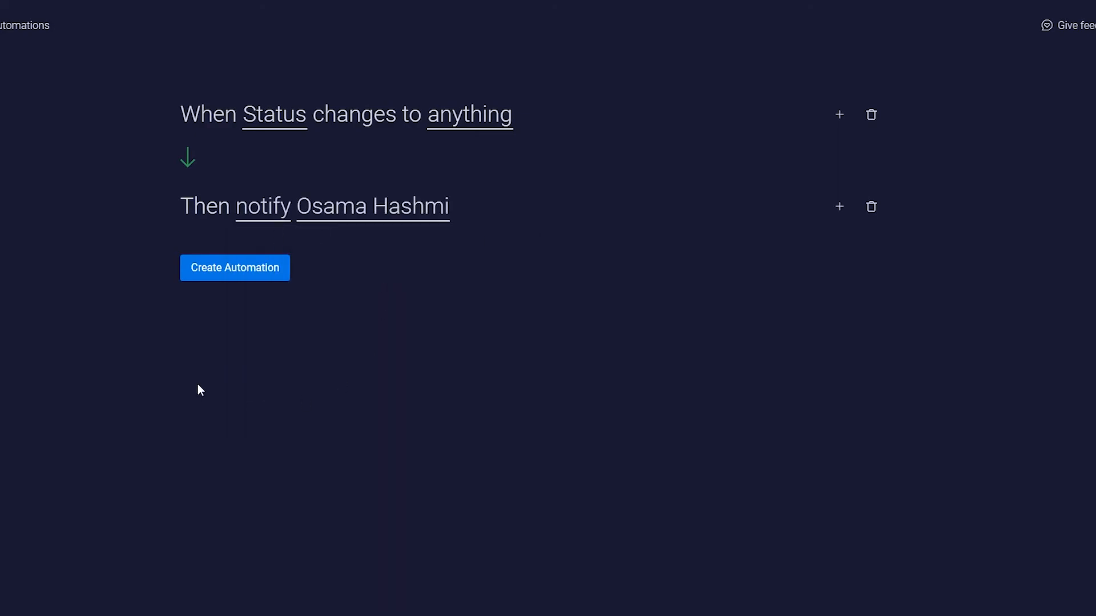
click(242, 276)
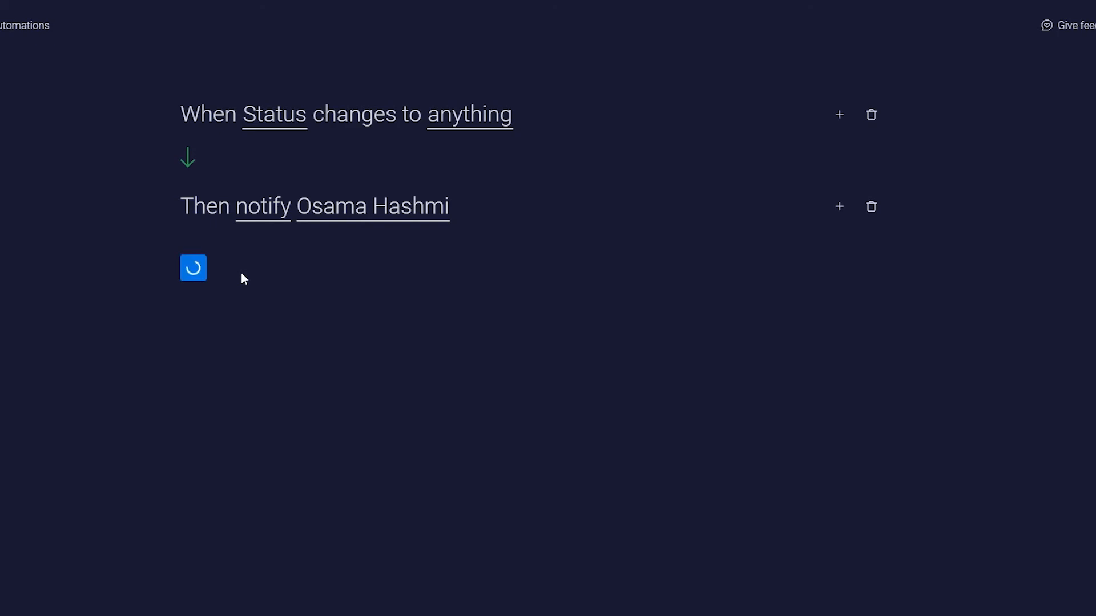